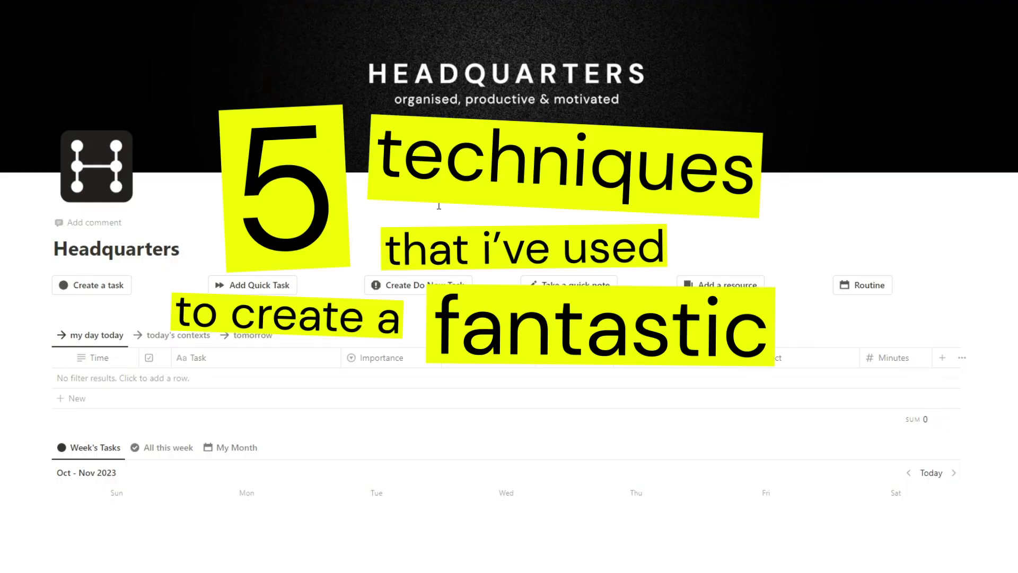
- Scroll to the Workspaces gallery and open the Mobile HQ card's Headquarters page
scroll(440, 206, down, 6)
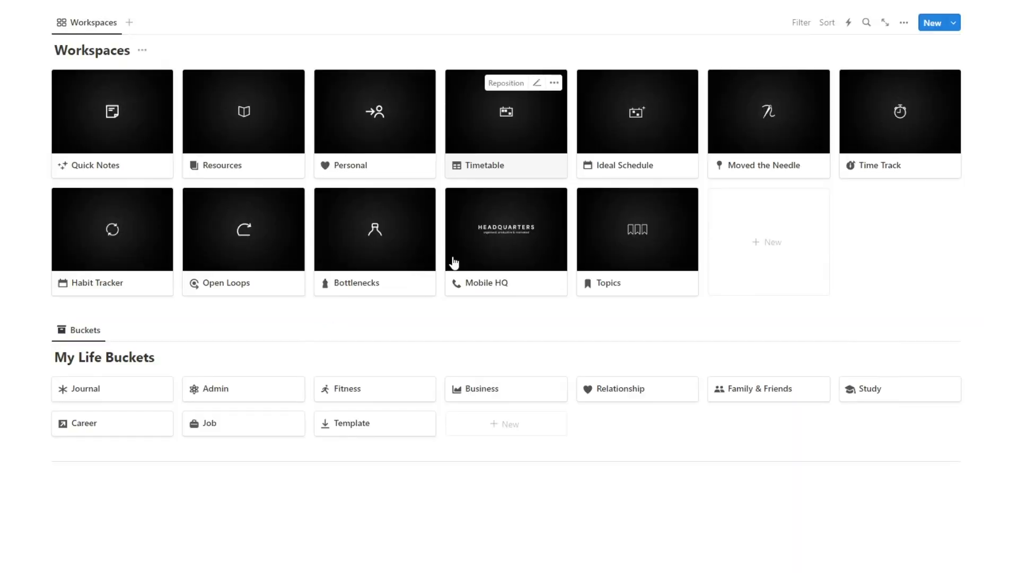
click(450, 266)
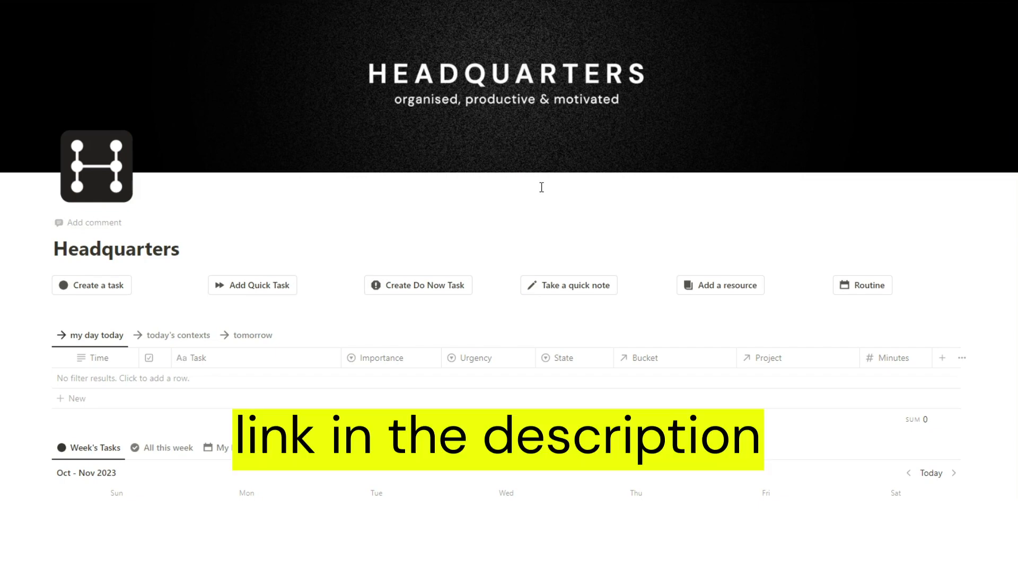
scroll(253, 324, down, 3)
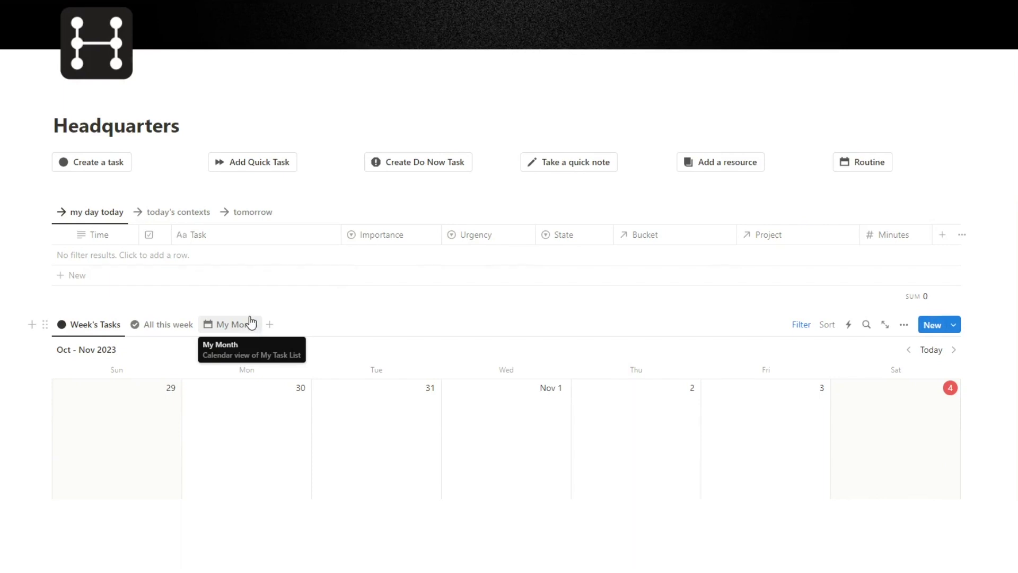
scroll(171, 246, down, 2)
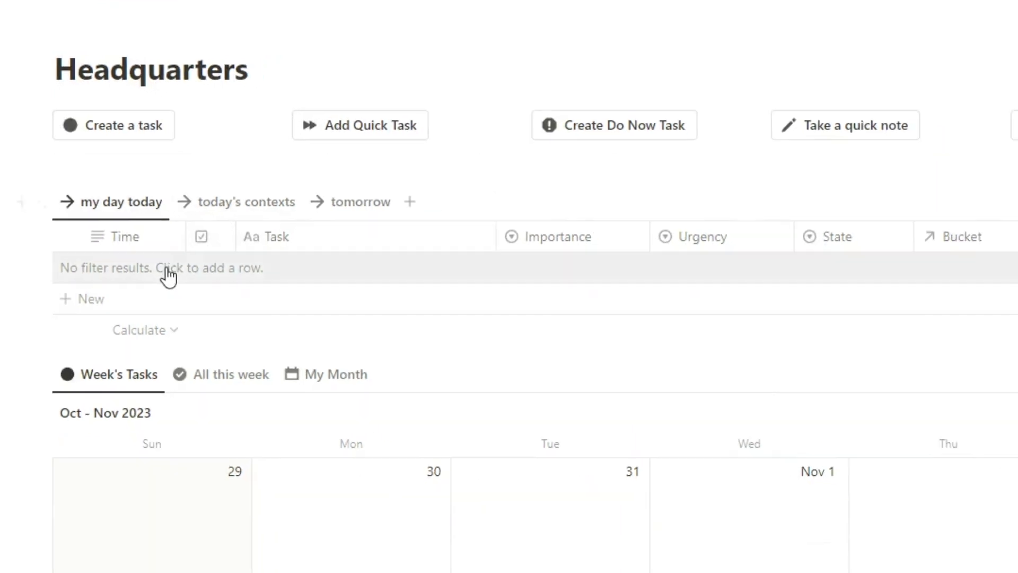
scroll(127, 185, down, 3)
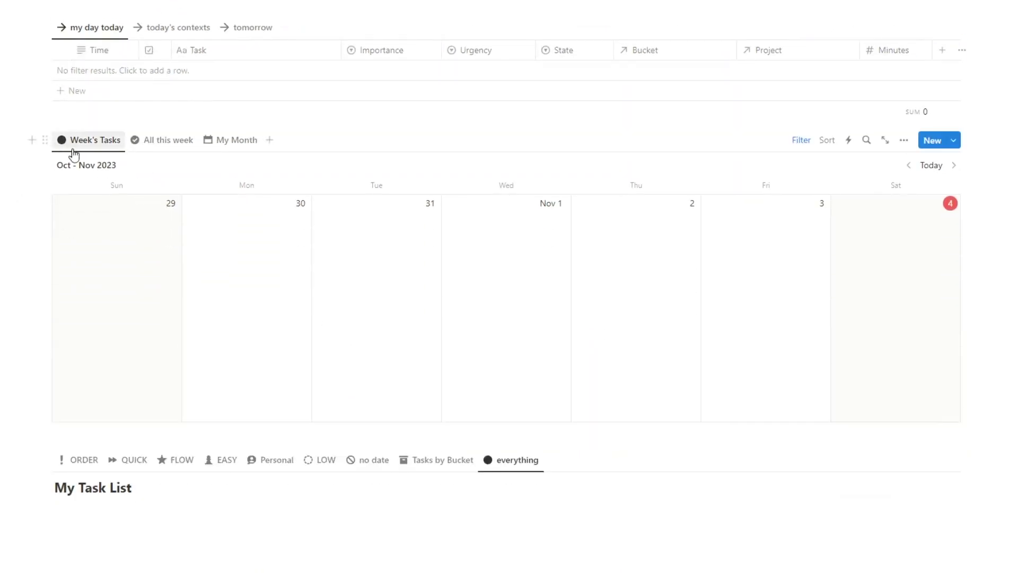
click(231, 140)
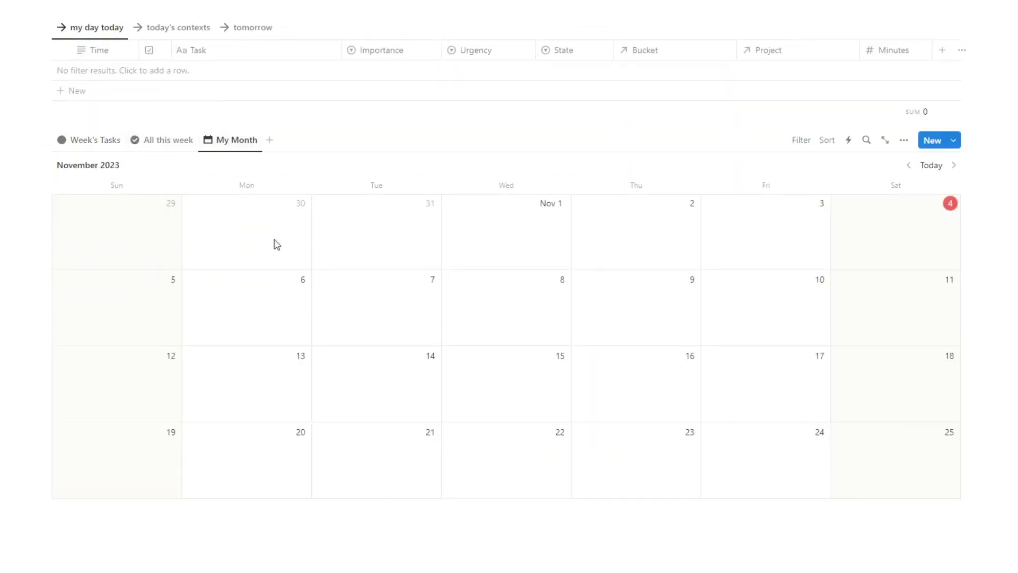
scroll(225, 267, down, 8)
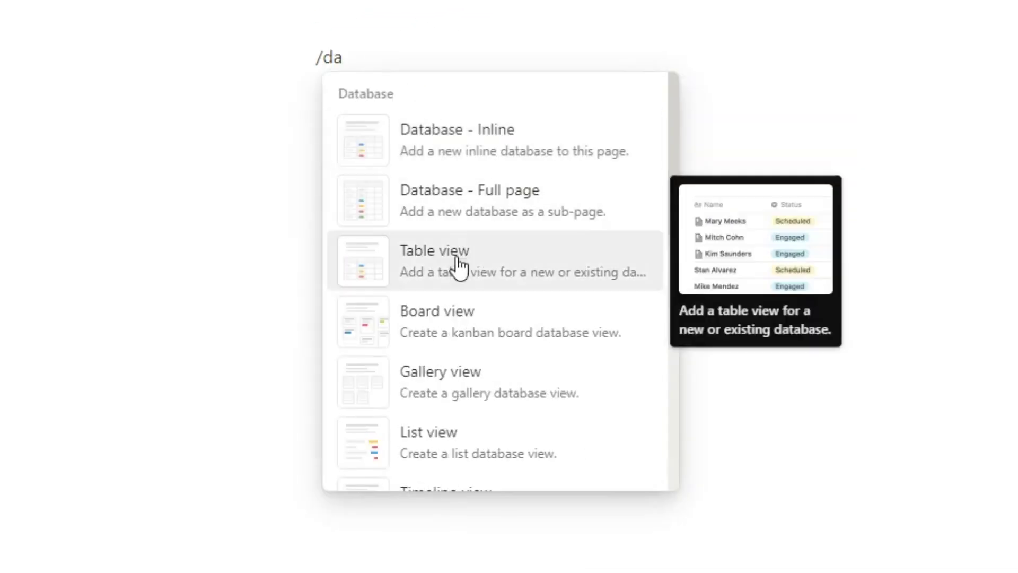
- Insert a new table database titled 'tasks' on the subscribe page
click(461, 284)
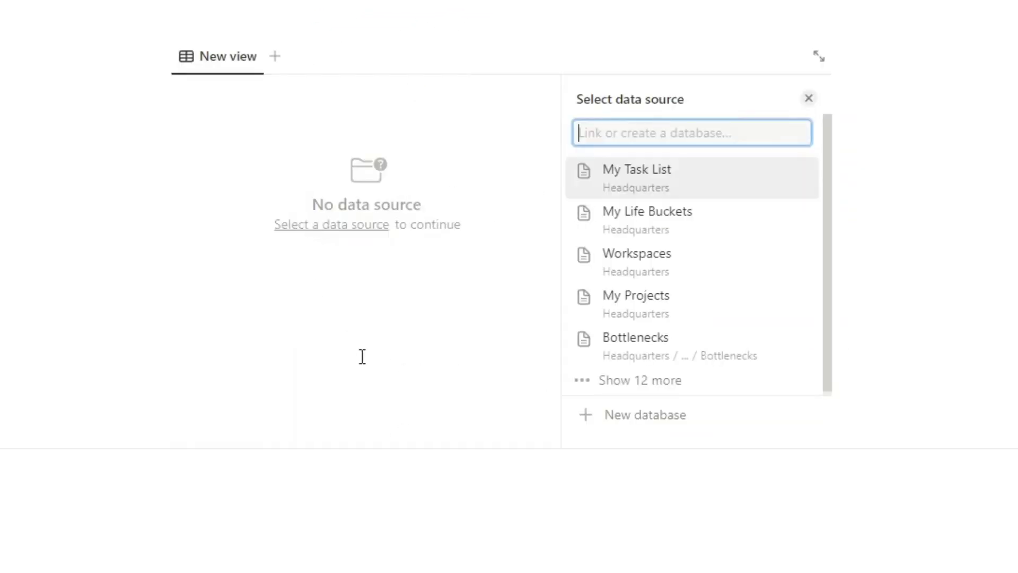
click(646, 419)
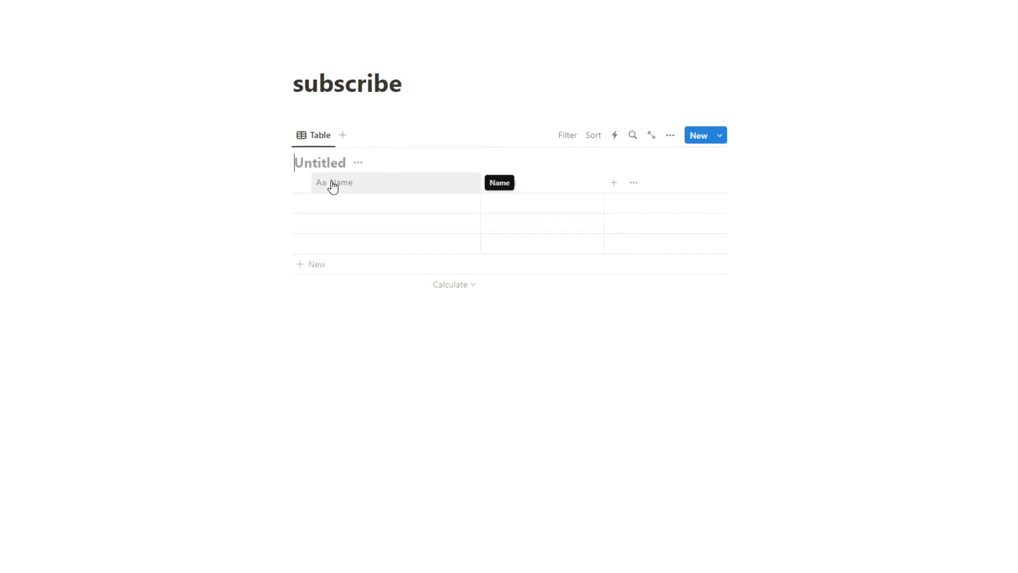
text(tasks)
- Enter 'call gary' as a task name, then type /da on a new line
click(359, 203)
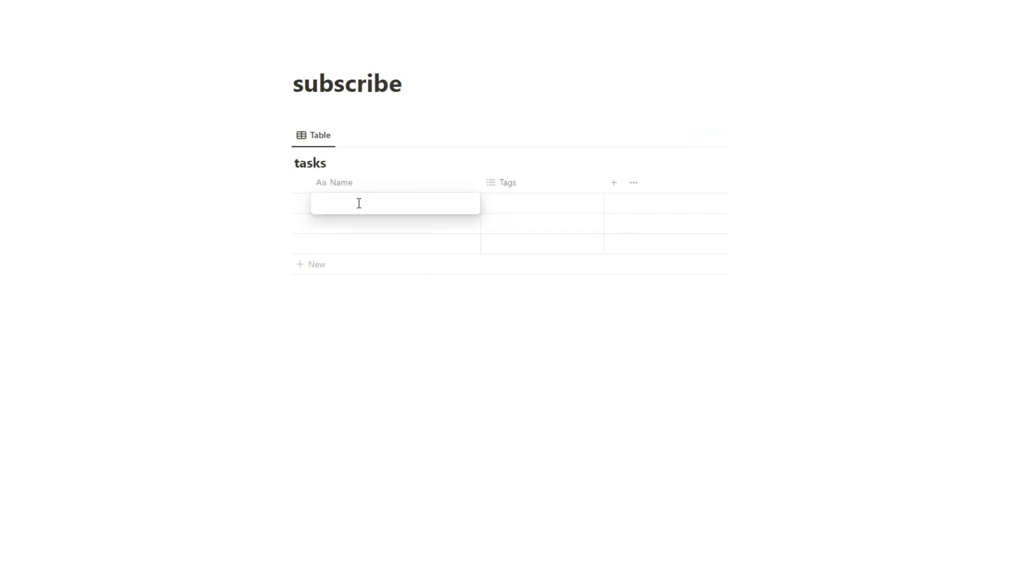
text(call gary)
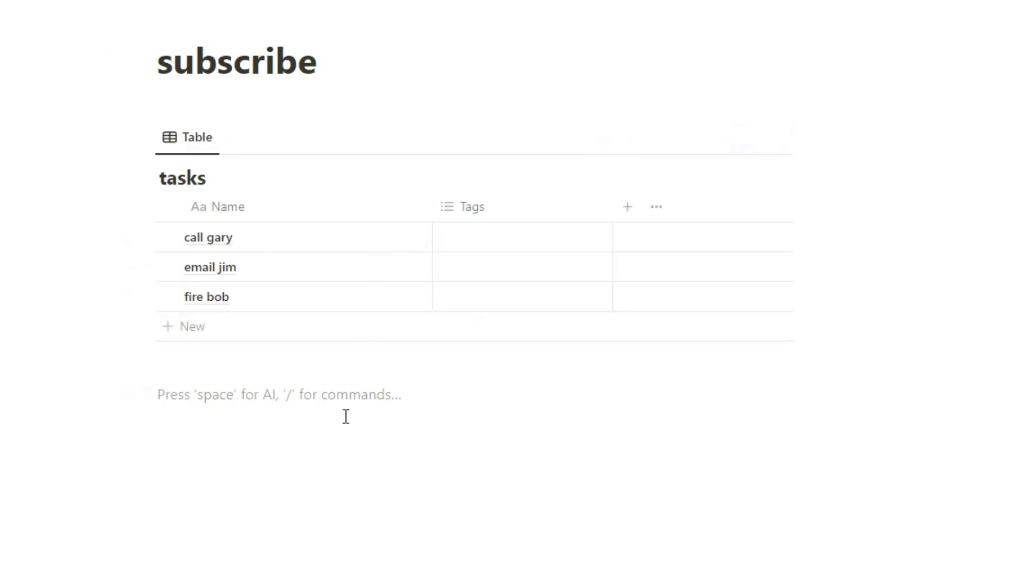
text(/da)
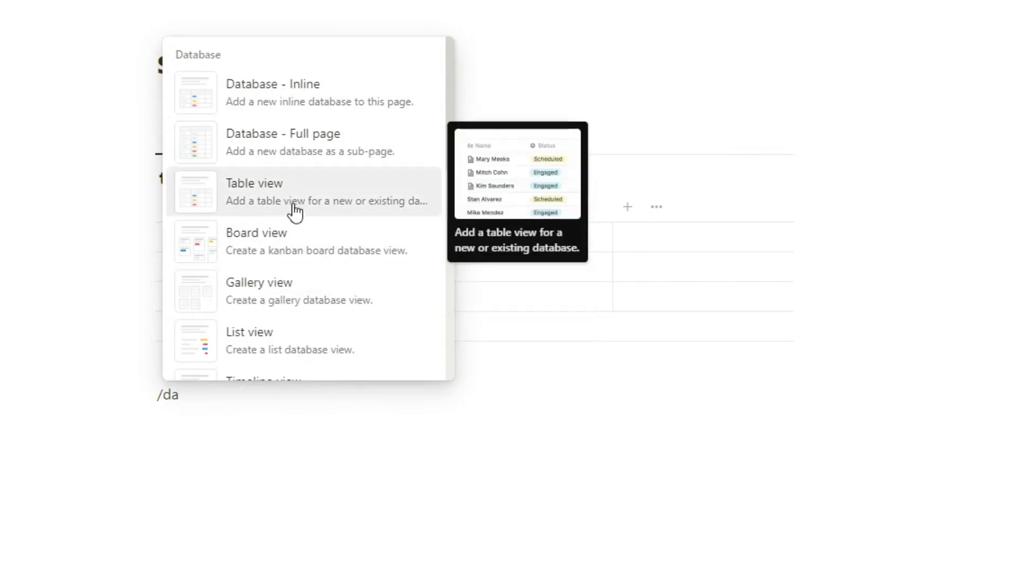
- Add a table view linked to the existing tasks database below the original table
click(296, 212)
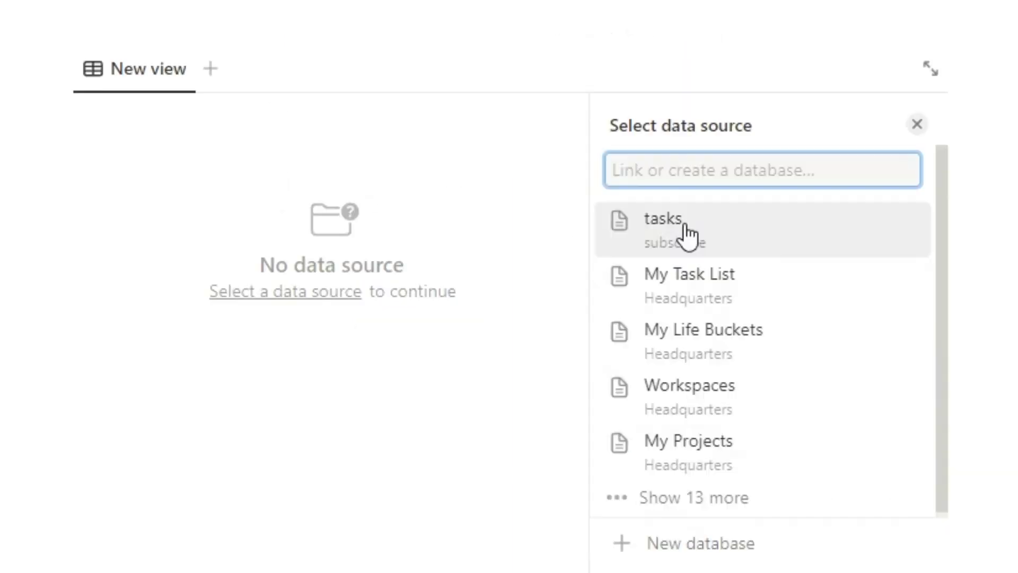
click(737, 259)
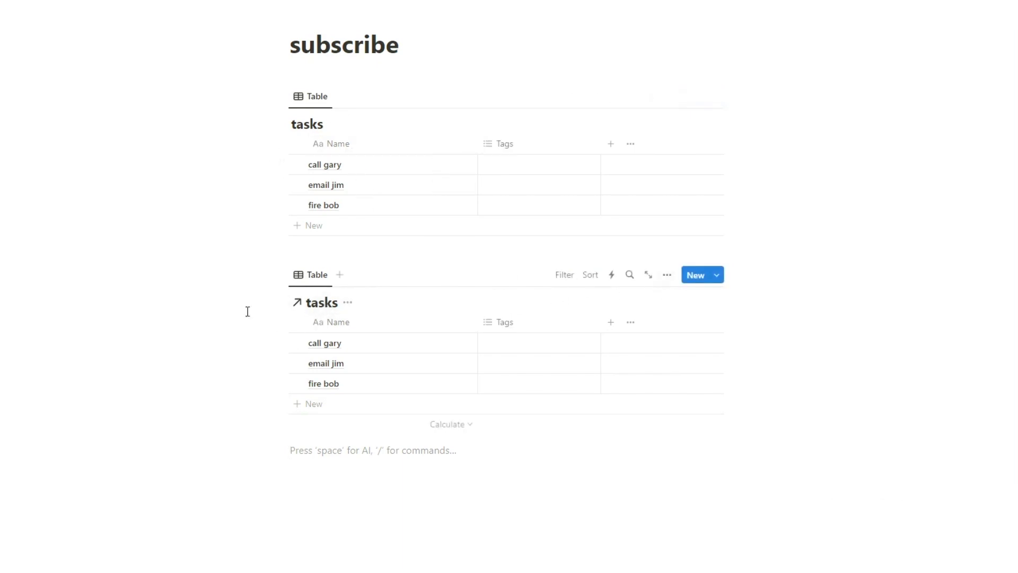
click(667, 275)
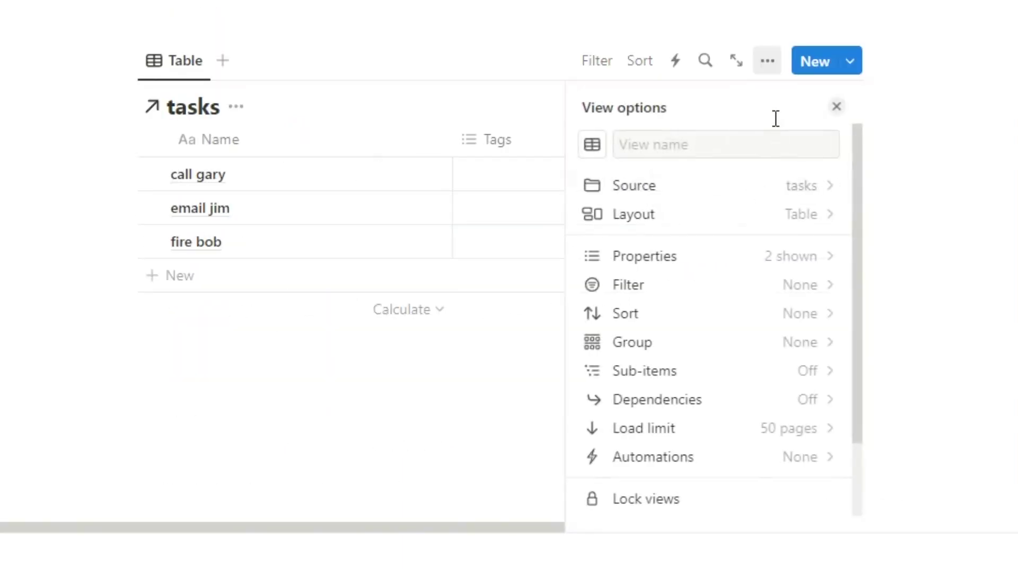
- Hide the linked view's title, switch it to Calendar layout, and make the page full width
click(719, 218)
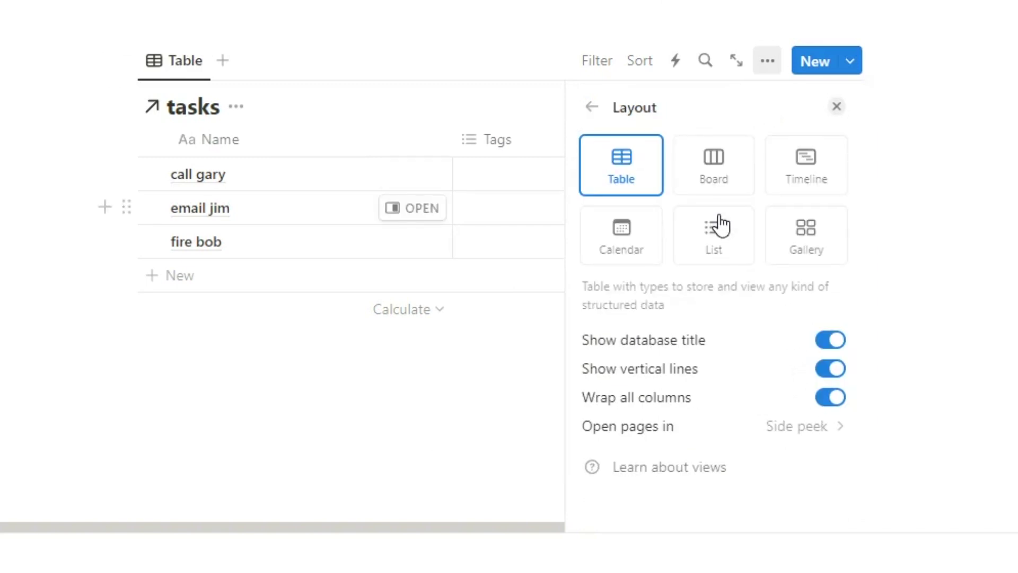
click(822, 346)
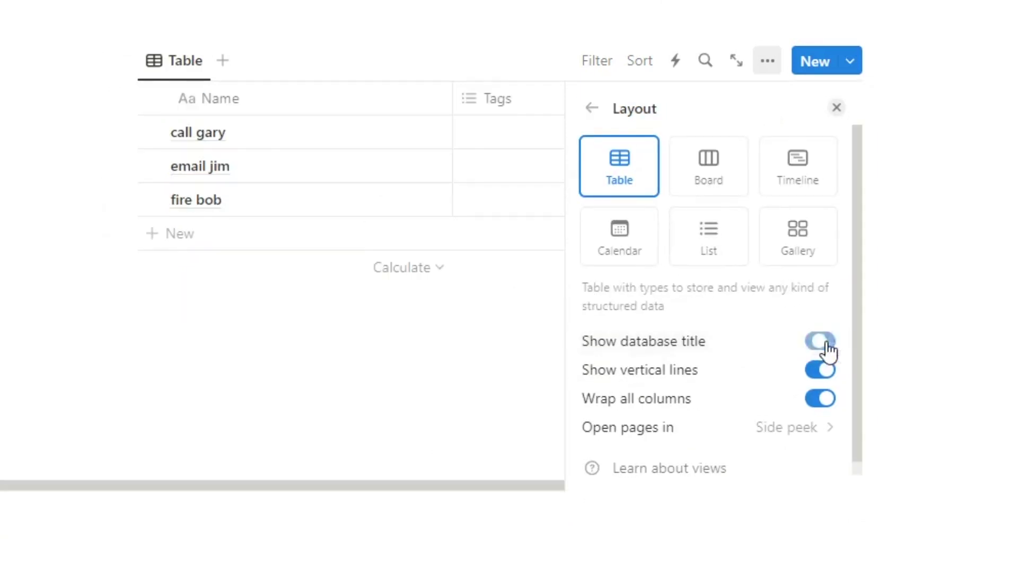
click(455, 496)
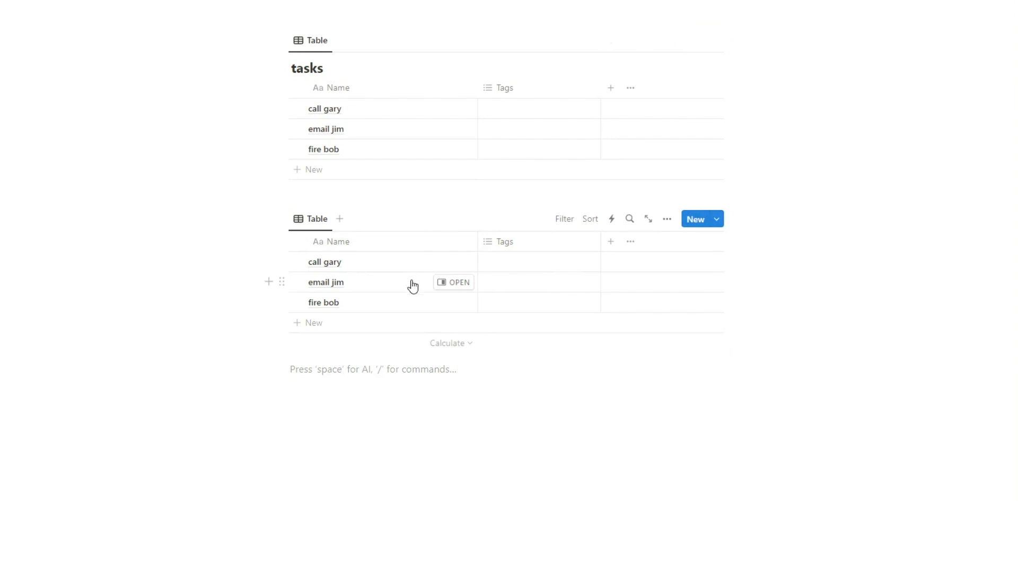
click(671, 227)
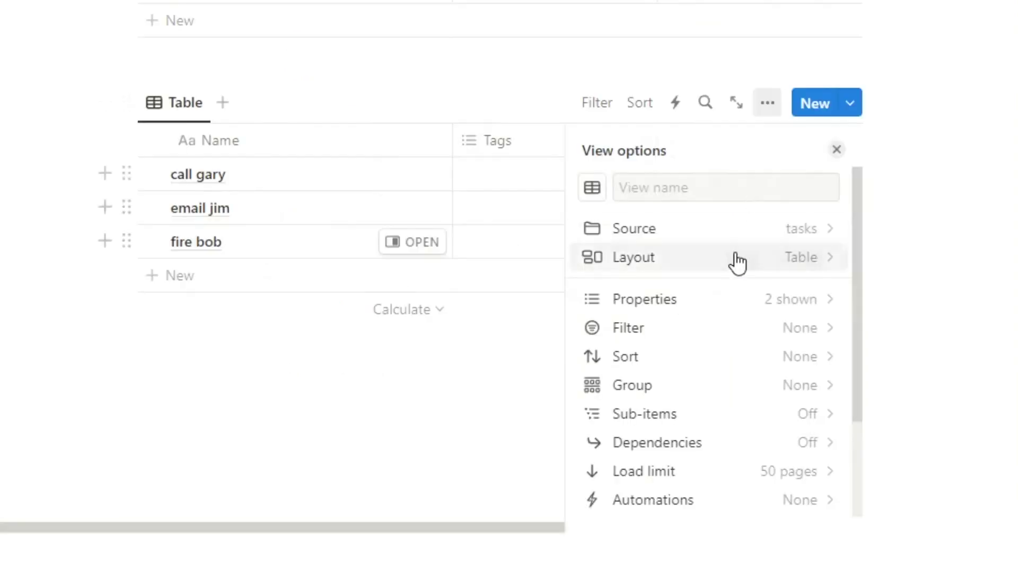
click(738, 262)
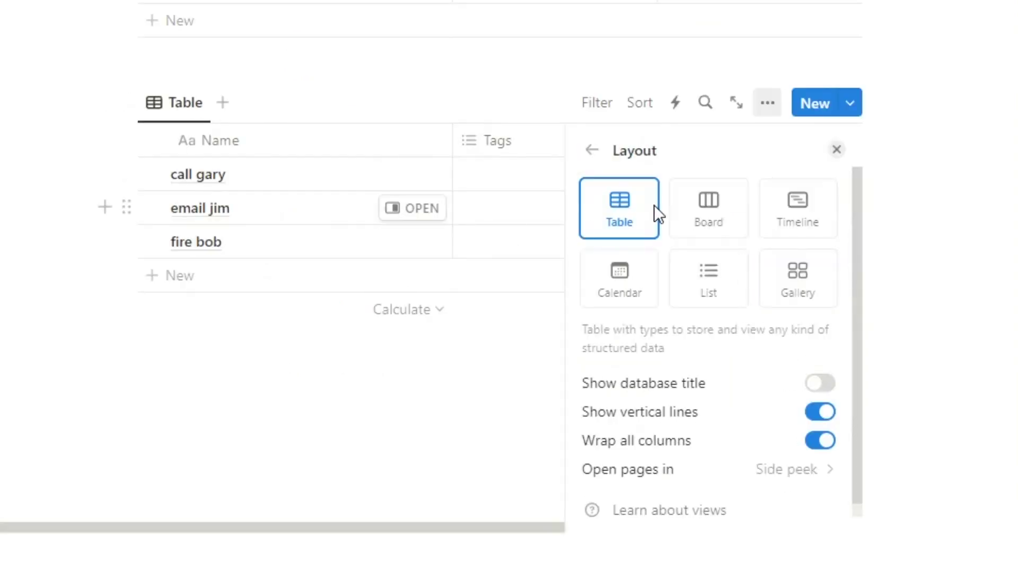
click(657, 287)
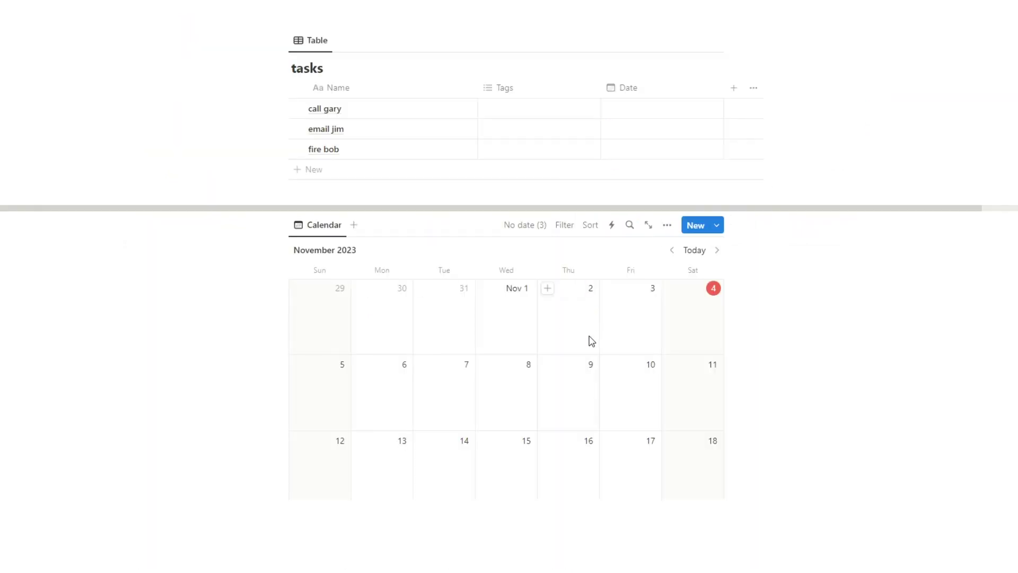
click(978, 36)
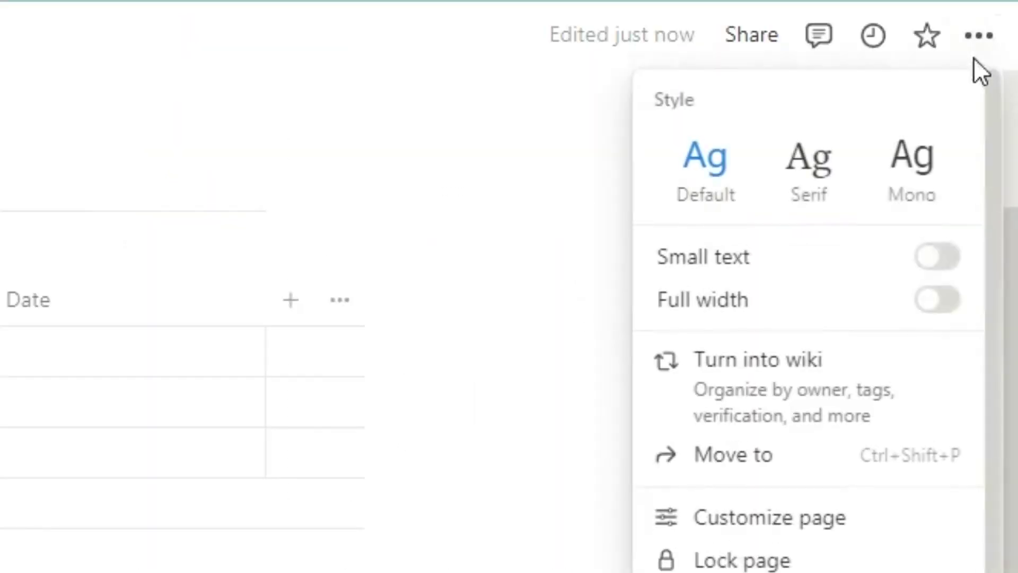
click(927, 303)
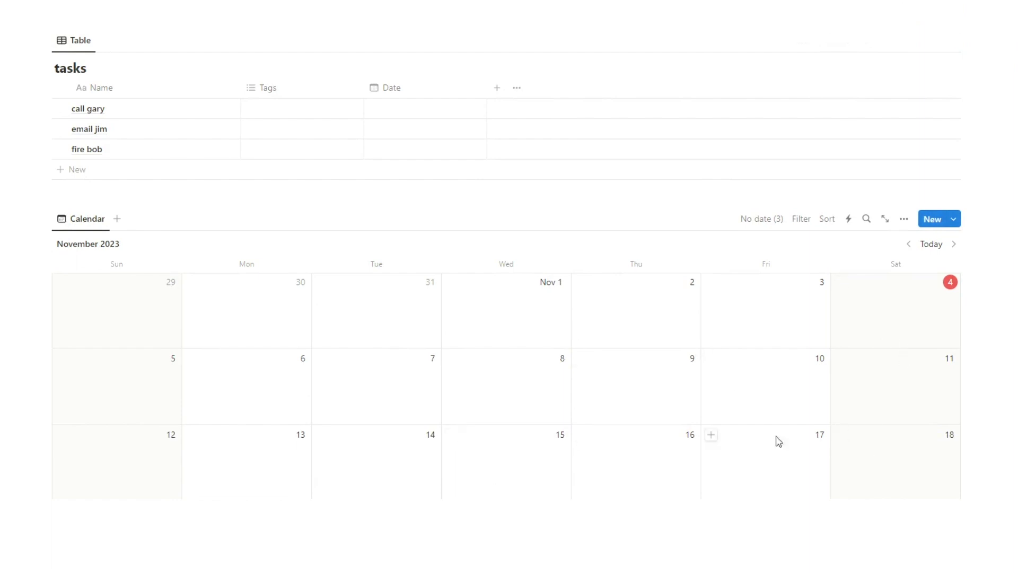
- Set the first task's Date to November 4, 2023
click(381, 120)
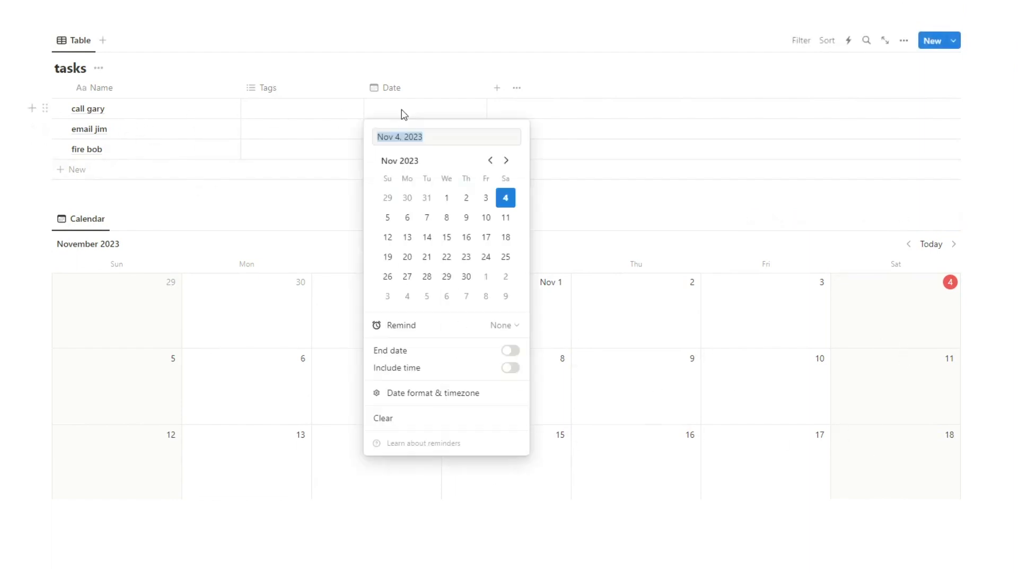
click(507, 198)
key(Escape)
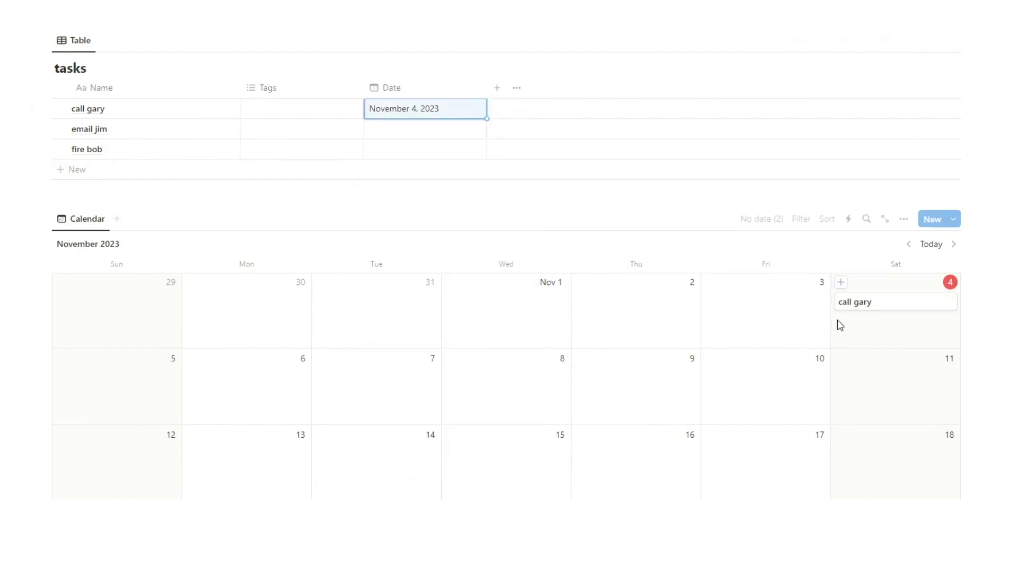
click(858, 346)
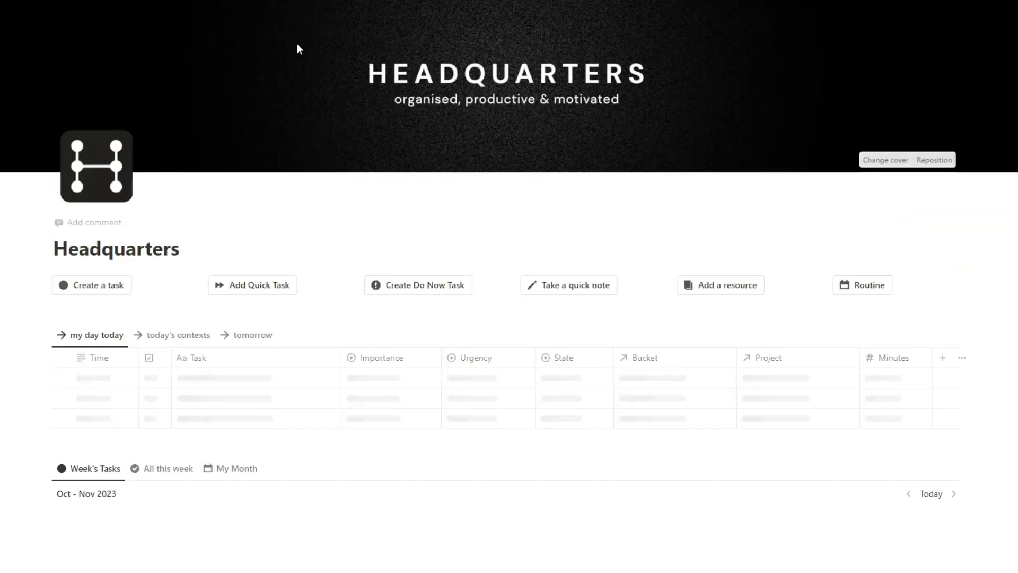
- Switch the task table to the tomorrow view and show the whole month in the calendar
scroll(297, 48, down, 3)
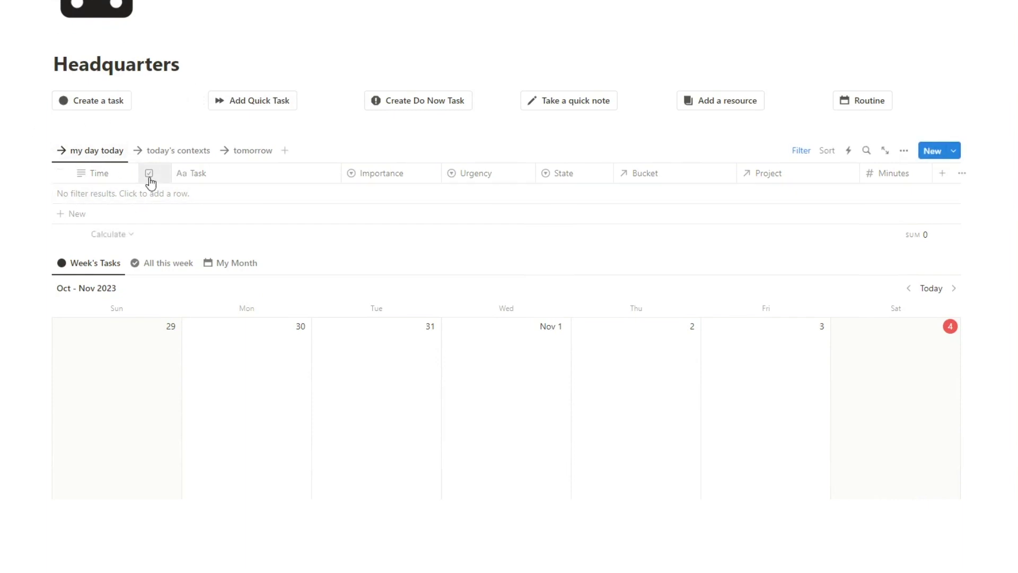
click(251, 154)
scroll(204, 141, down, 5)
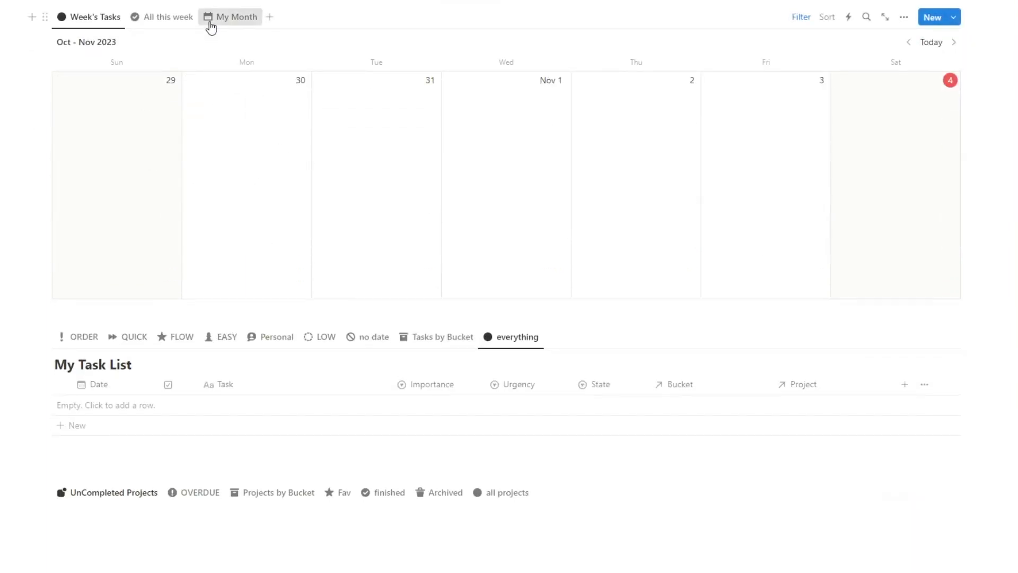
click(209, 24)
- Cycle My Task List through the no date, LOW, Personal, EASY, FLOW and QUICK views
scroll(196, 63, down, 3)
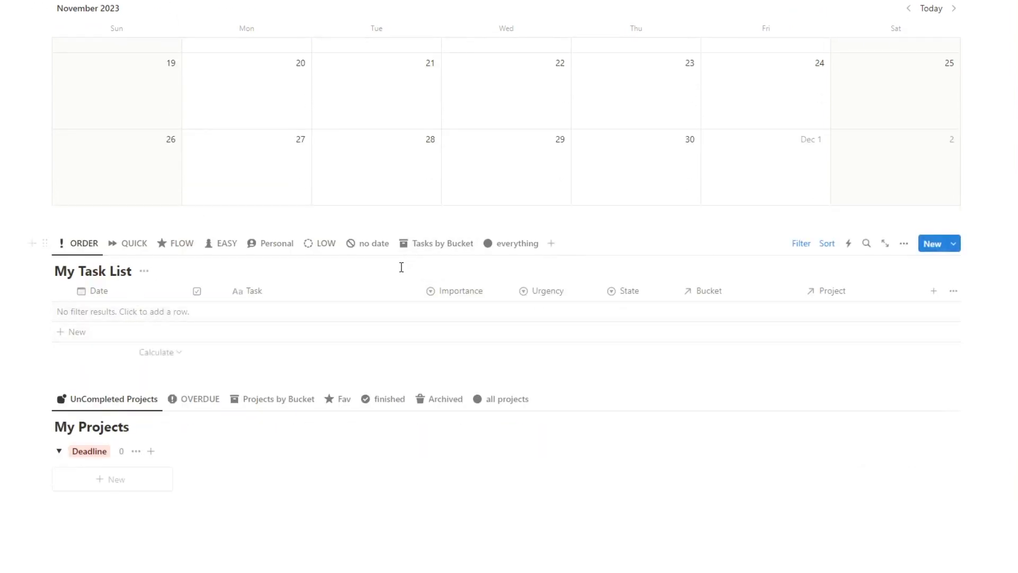
click(362, 254)
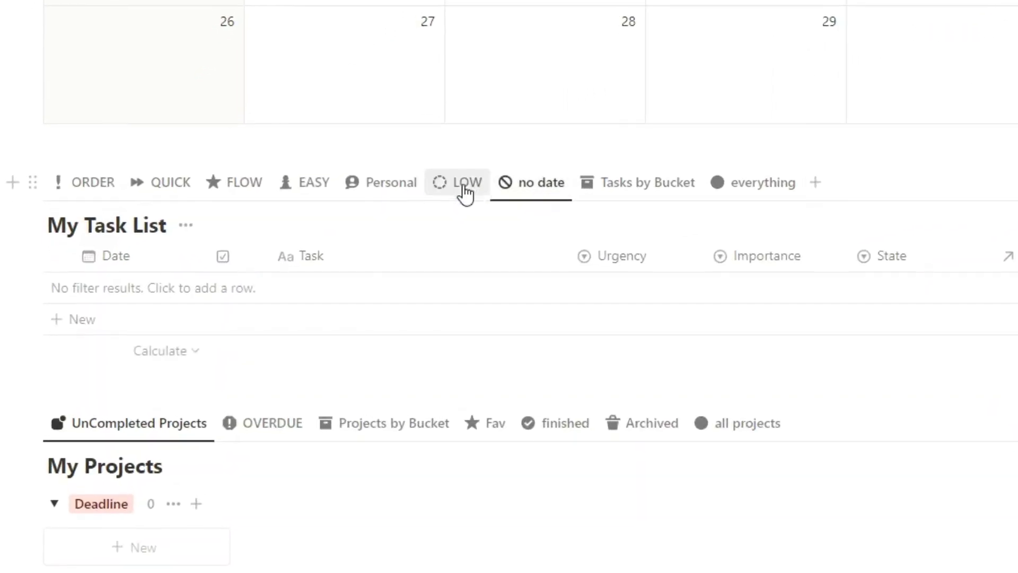
click(320, 248)
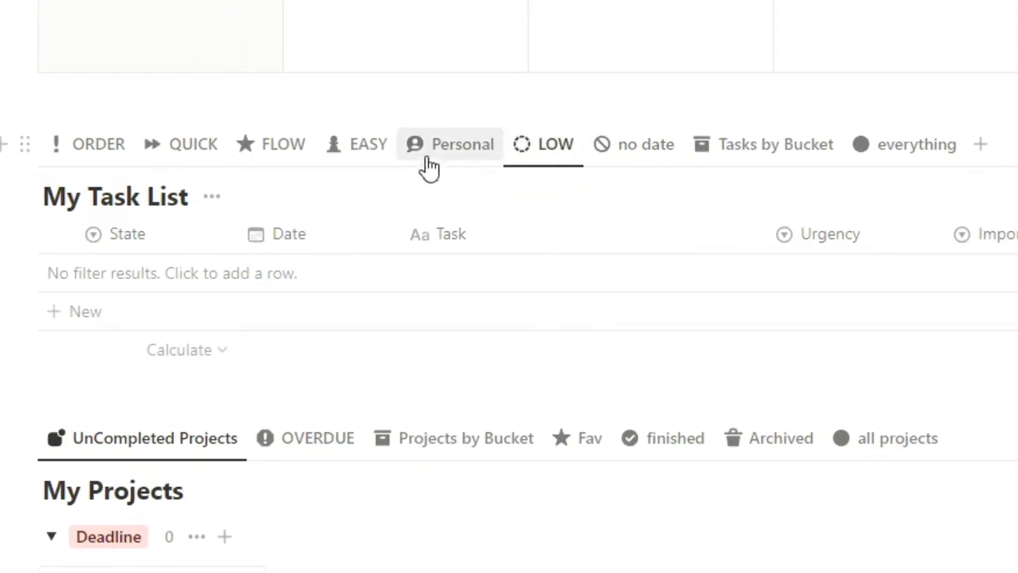
click(401, 158)
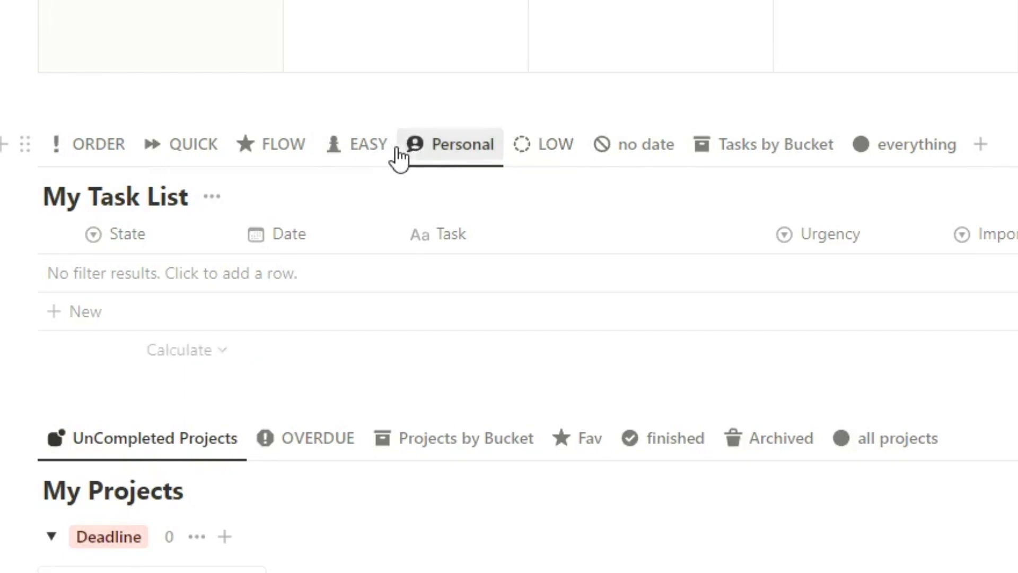
click(348, 158)
click(284, 159)
click(196, 151)
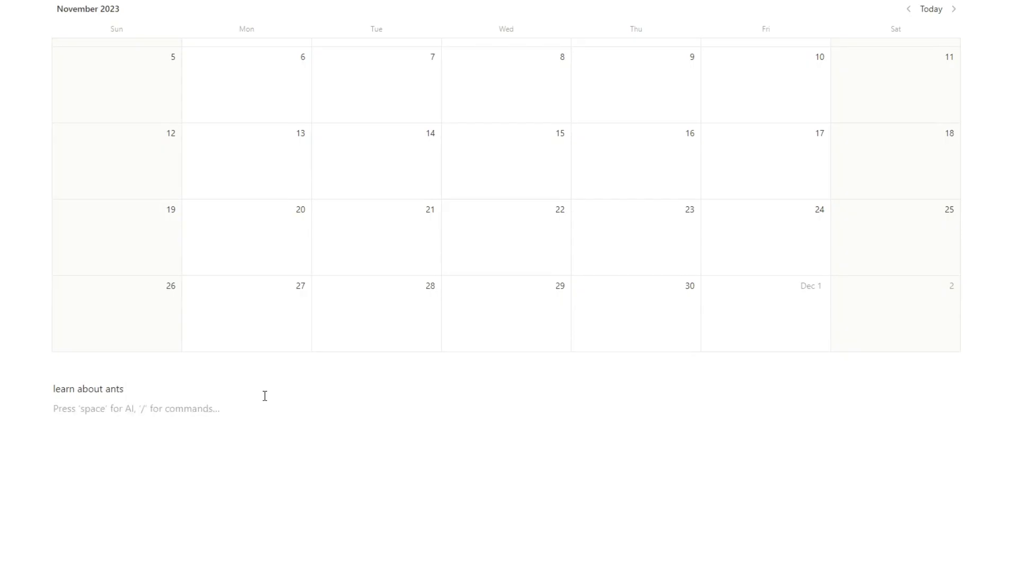
- Add the idea 'read atomic habits' on the line below 'learn about ants'
text(read atomic h)
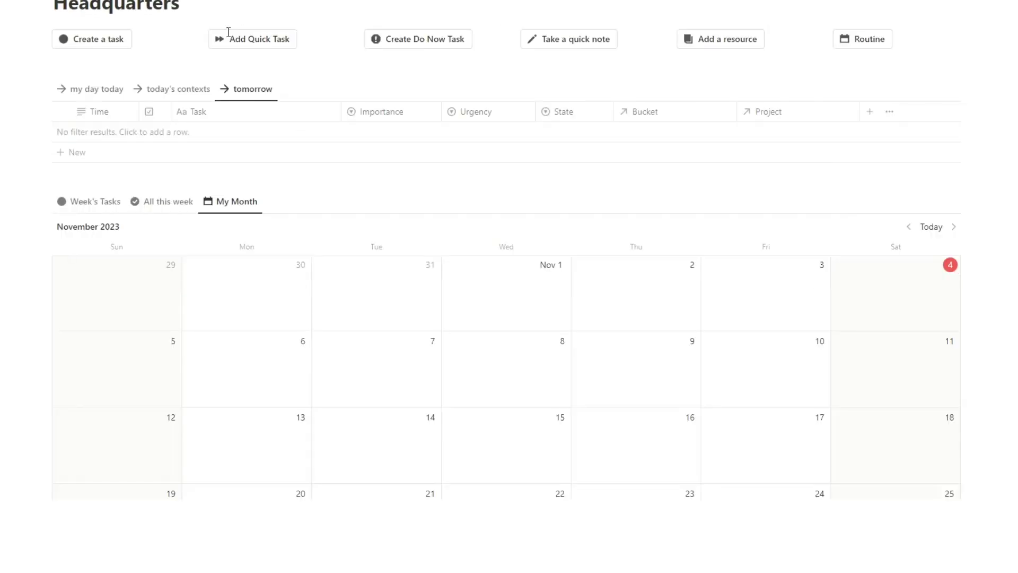
scroll(353, 332, up, 3)
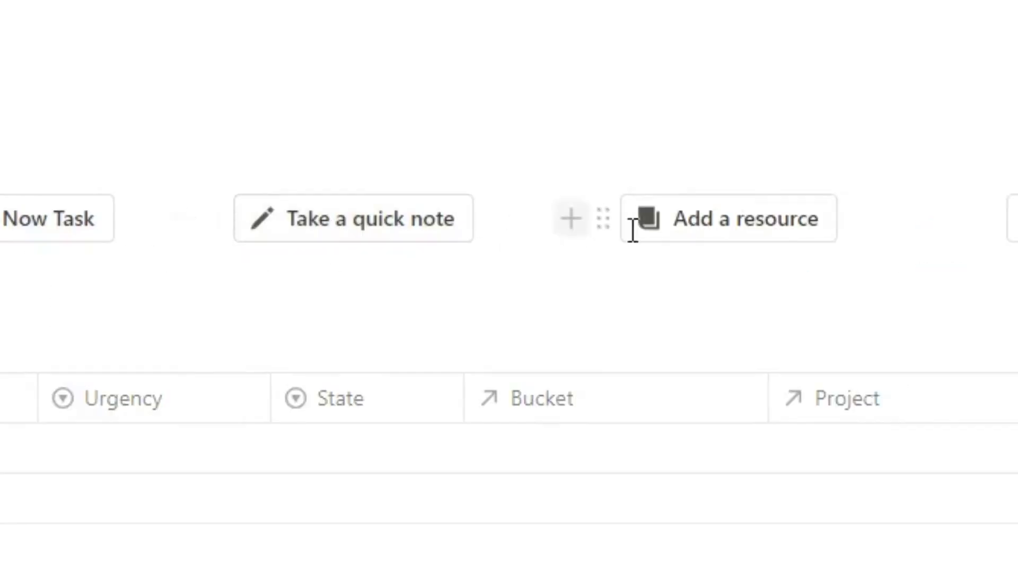
- Create a quick note titled 'learn about ants', leaving its life bucket empty
click(712, 239)
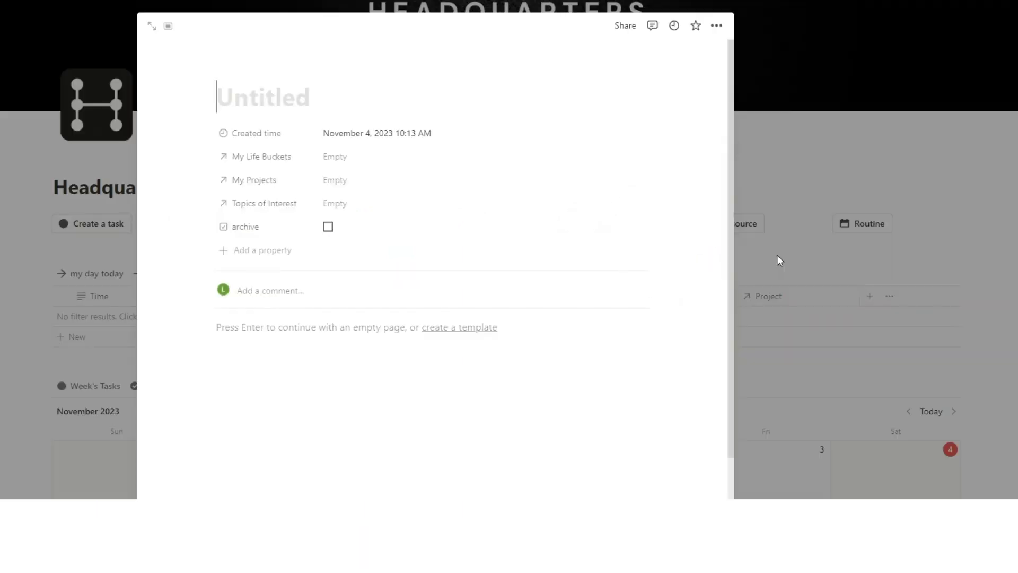
text(learn about ants)
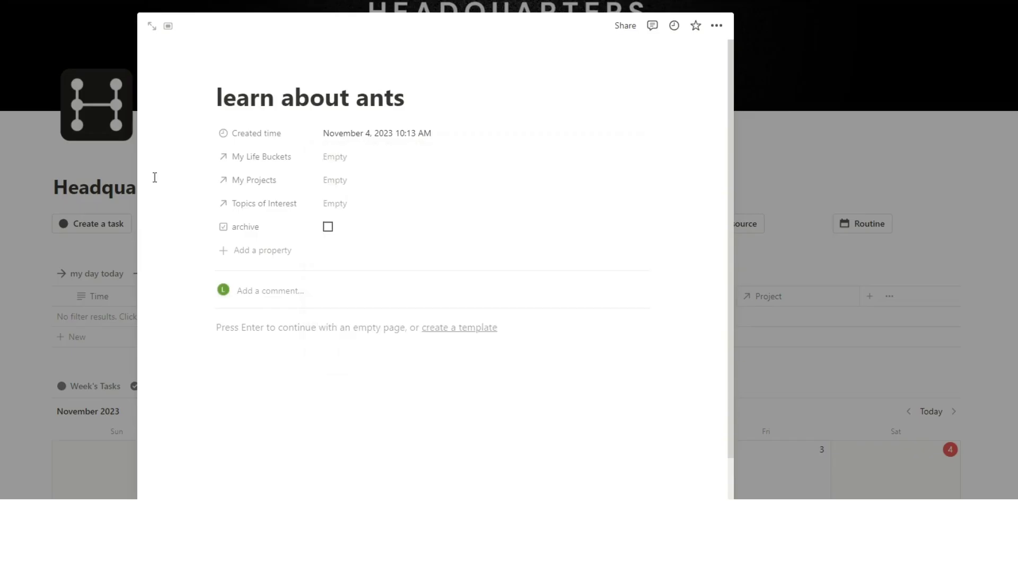
click(418, 171)
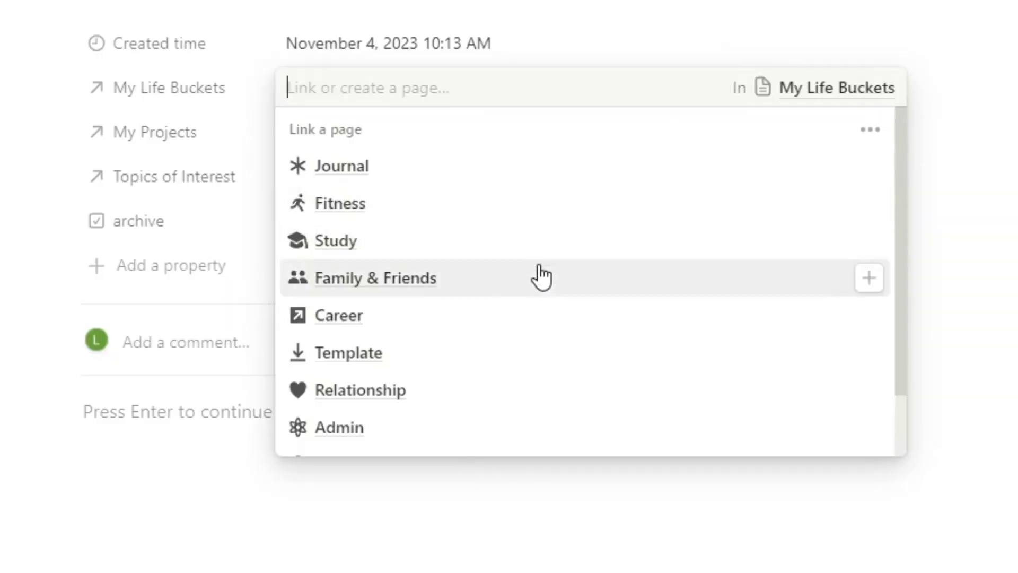
scroll(457, 255, down, 1)
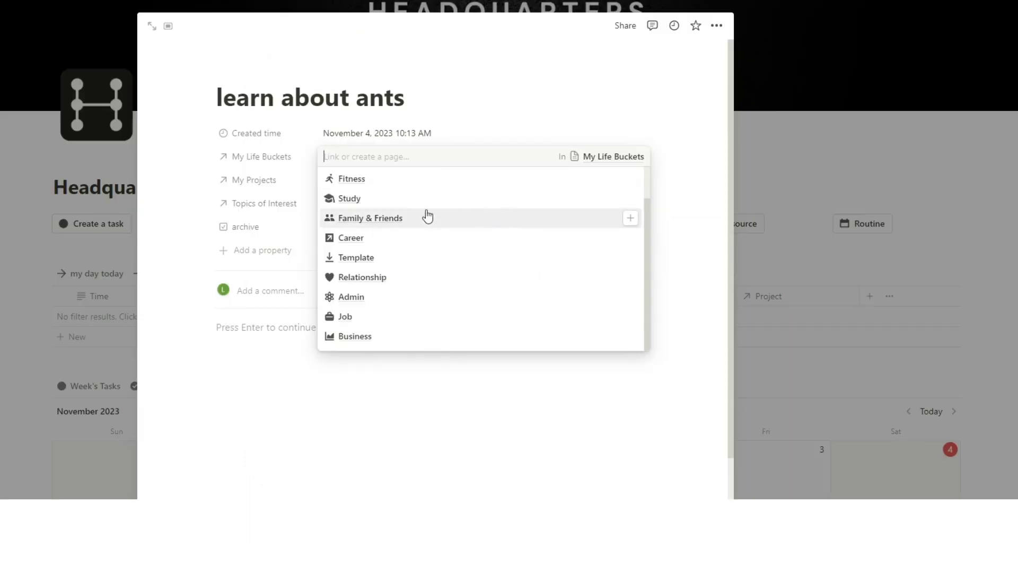
click(306, 185)
- Link the note to a newly created 'Ants Research' project
click(408, 175)
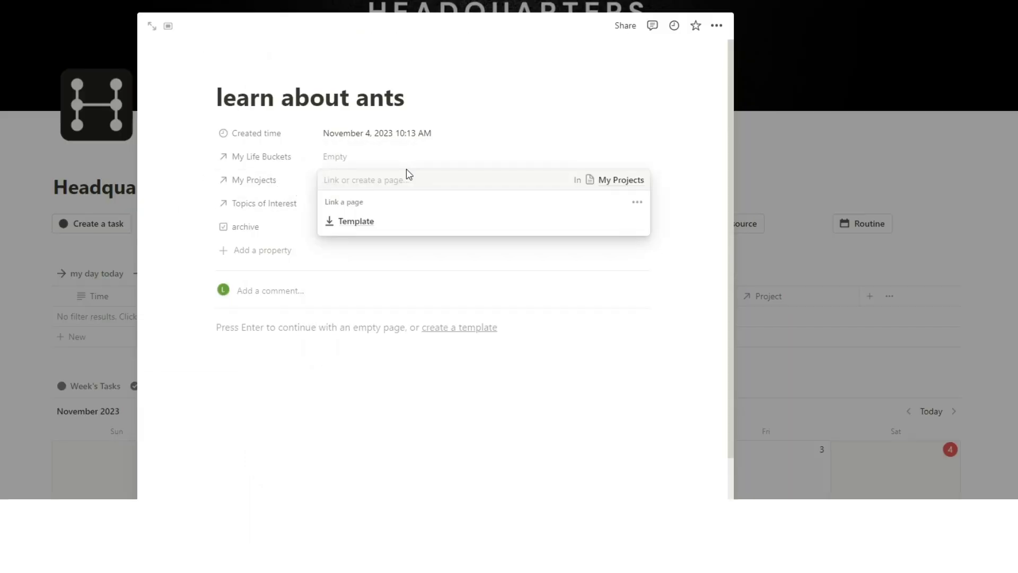
text(Ants Research)
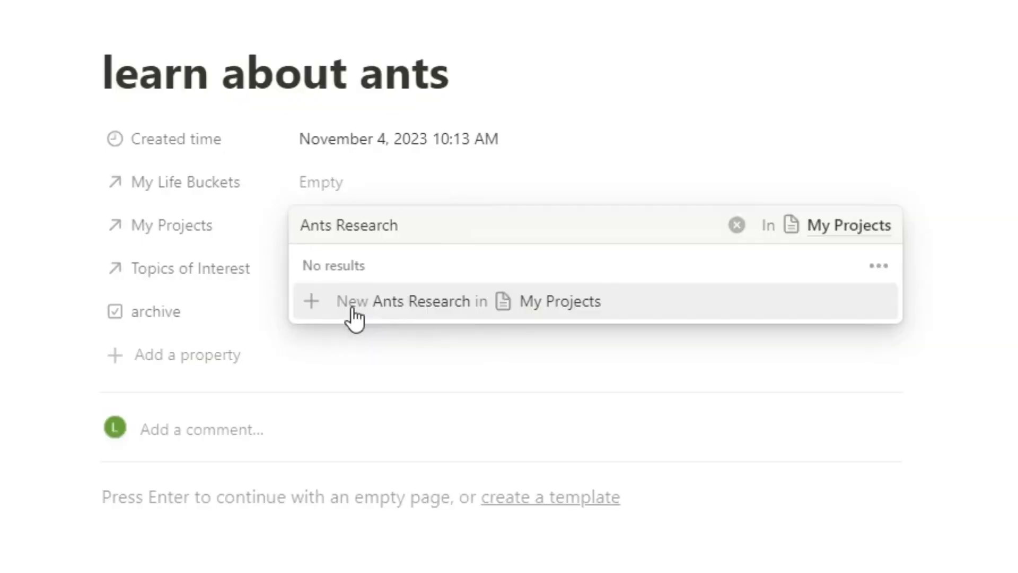
click(353, 318)
click(7, 290)
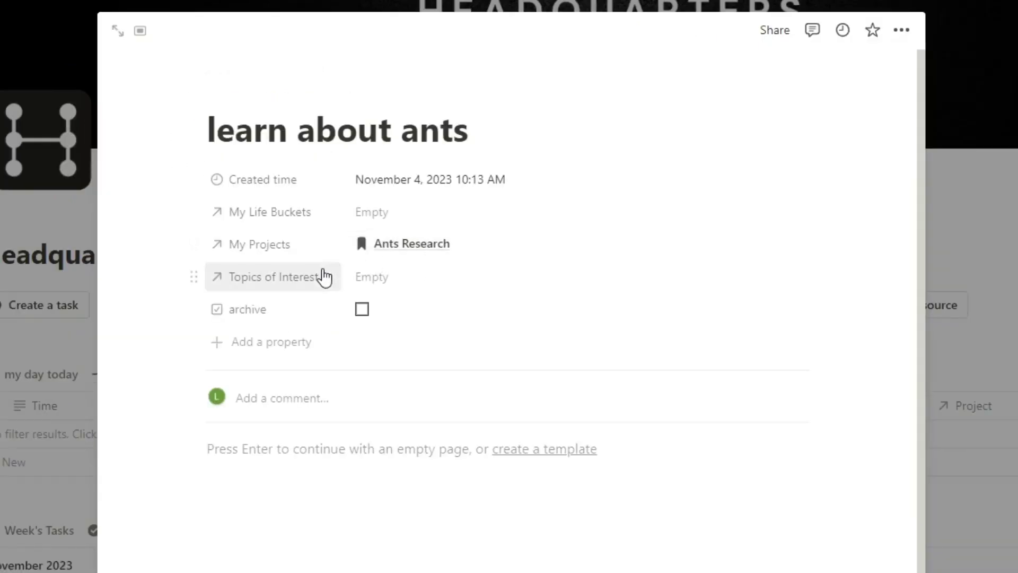
- Link the note to a new 'Insects' topic and close it
click(384, 280)
text(Insects)
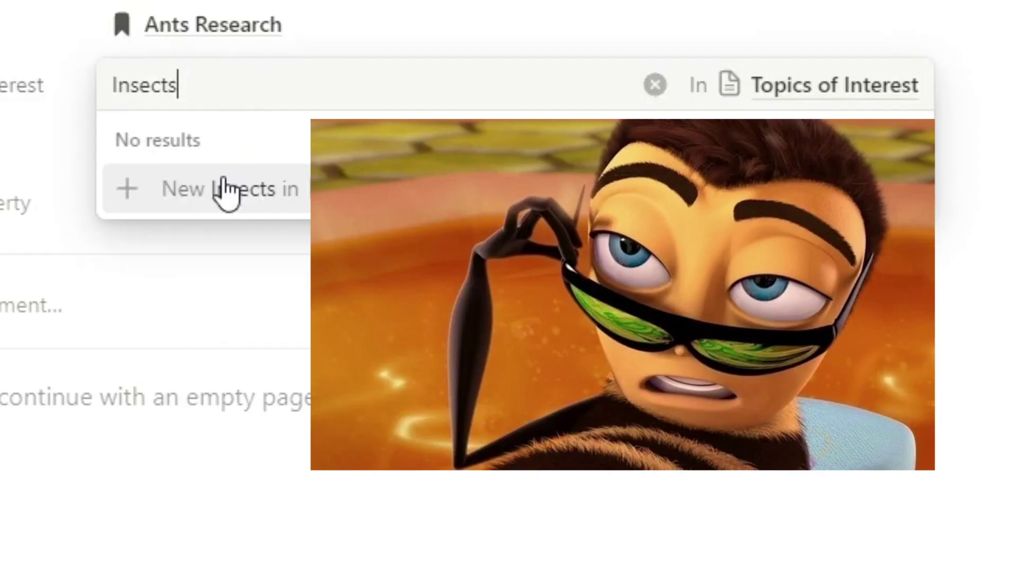
click(427, 334)
key(Escape)
key(Escape)
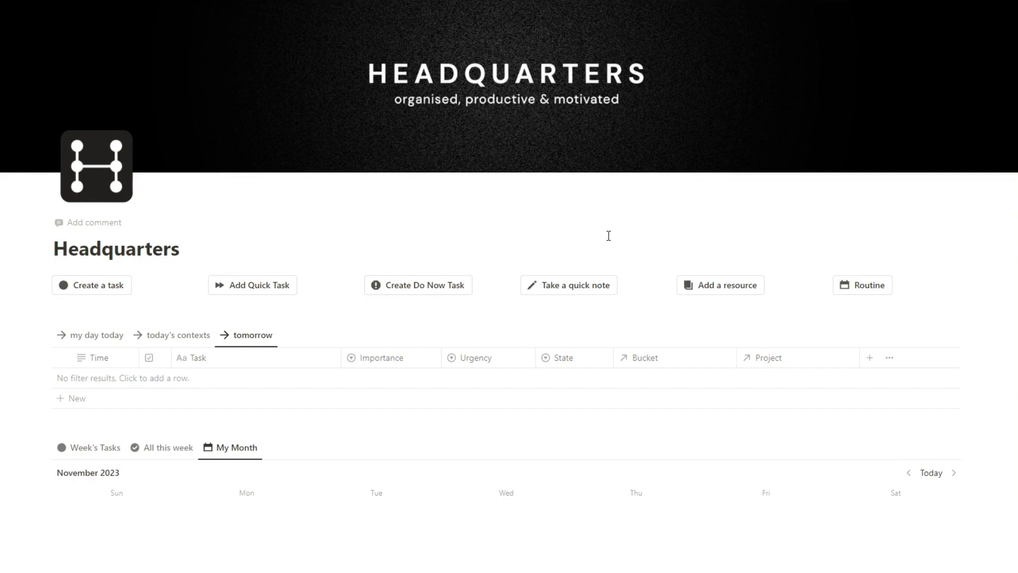
- Tick archive for 'learn about ants' in the Ants Research Notes table and view the archived tab
scroll(609, 235, down, 20)
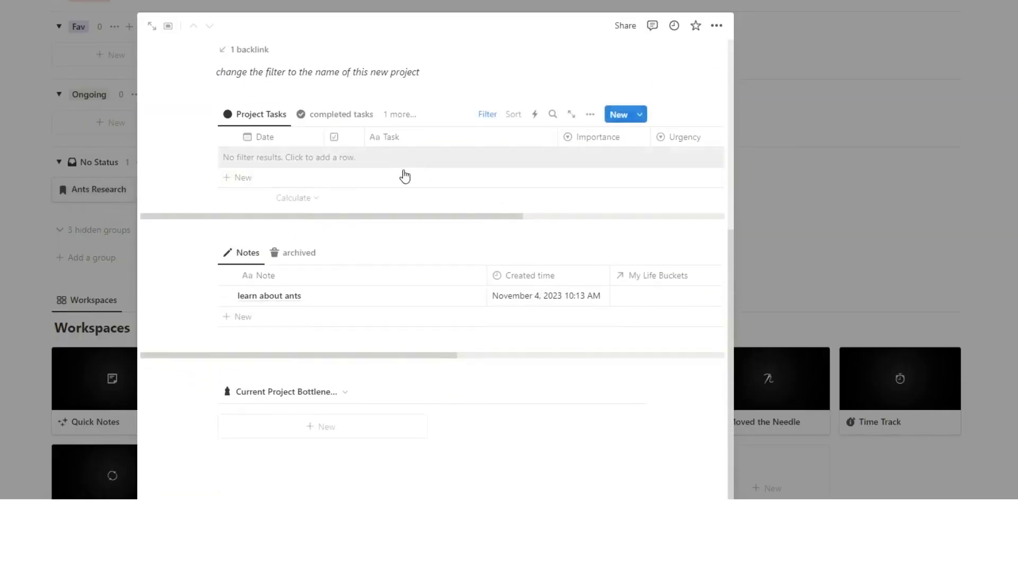
mouse_move(265, 299)
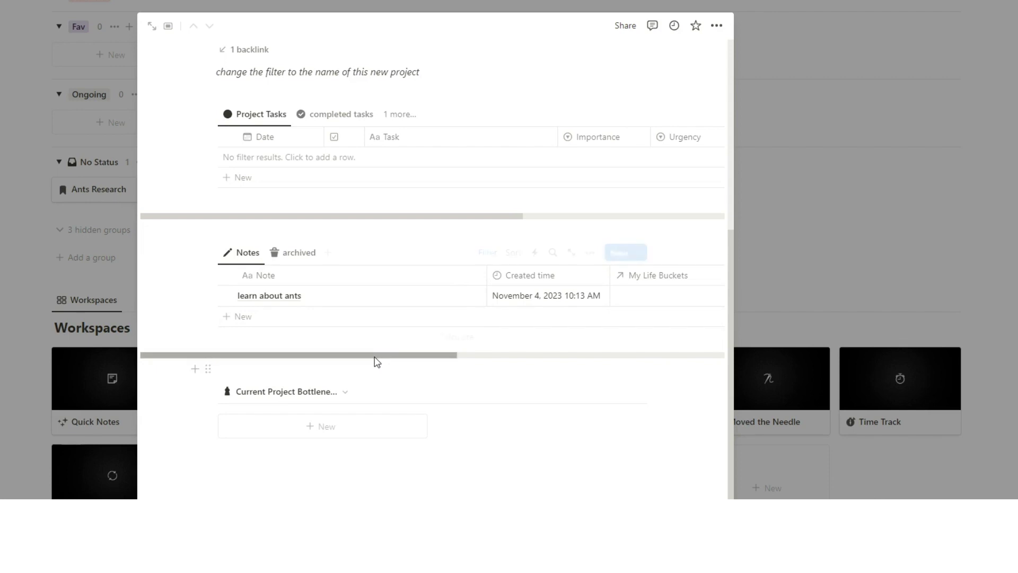
drag(375, 355, 605, 356)
click(564, 296)
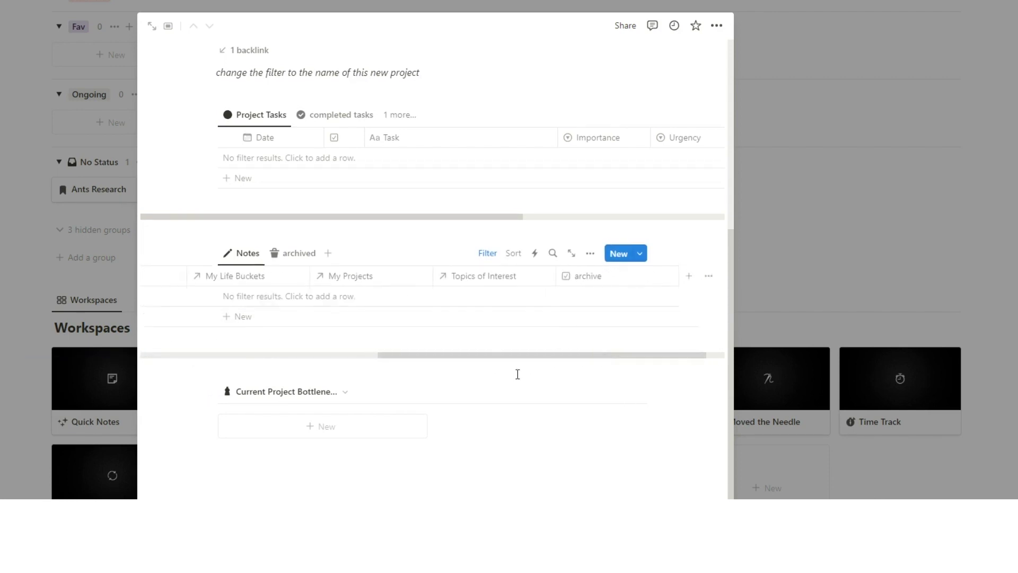
drag(417, 356, 177, 356)
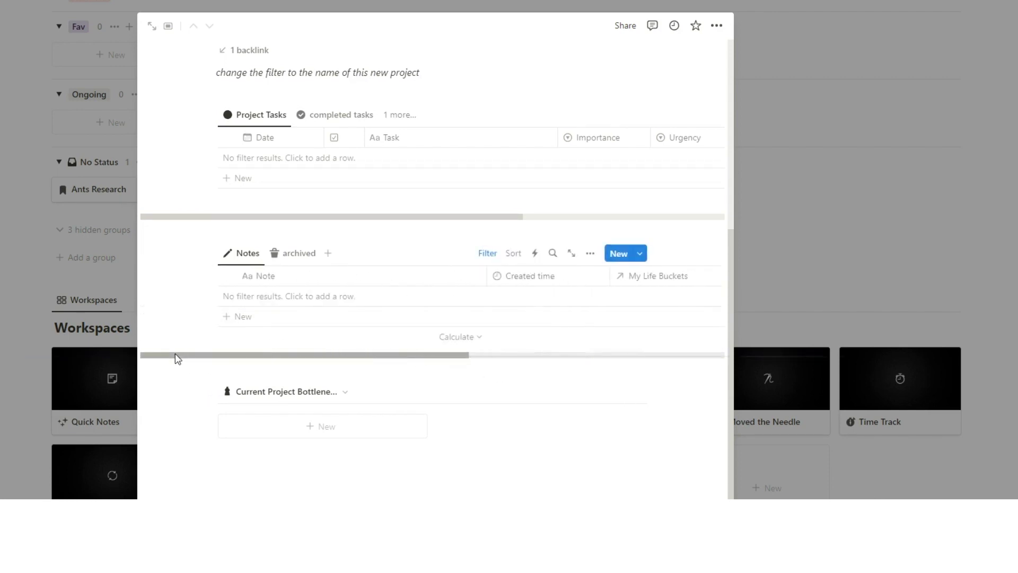
click(281, 259)
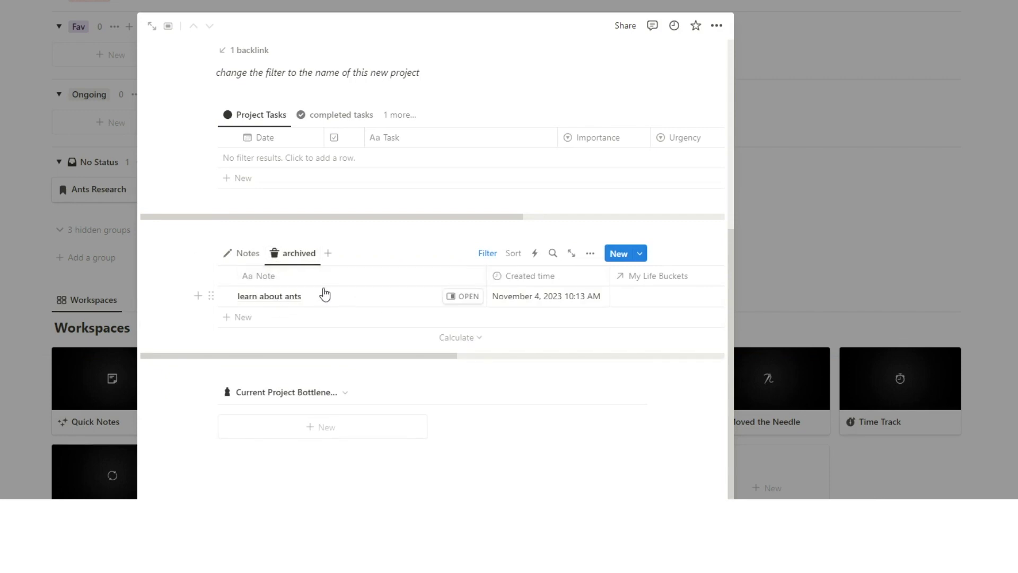
- Insert an empty inline table view two lines below 'read atomic habits' using /da
click(926, 208)
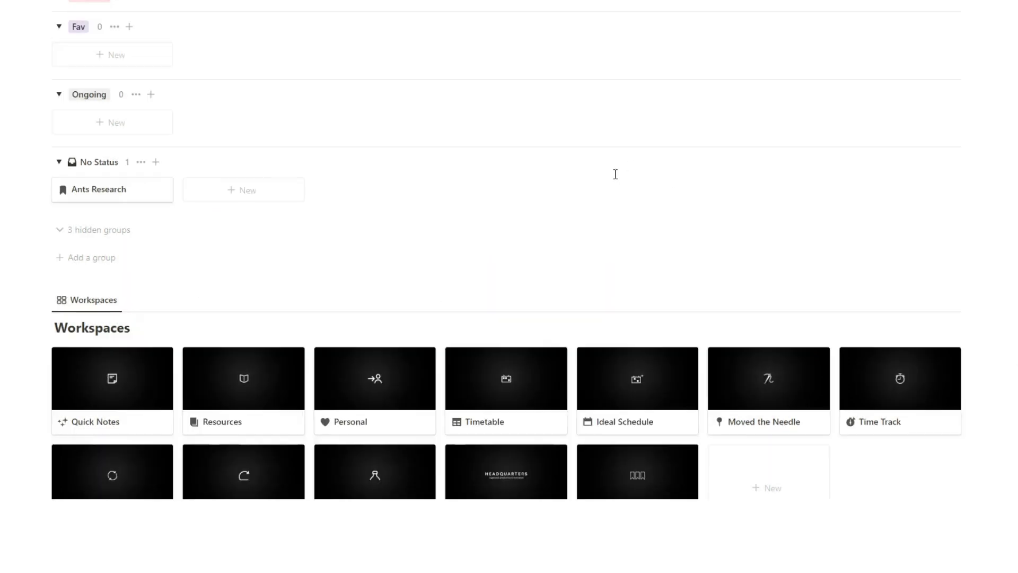
scroll(618, 212, up, 10)
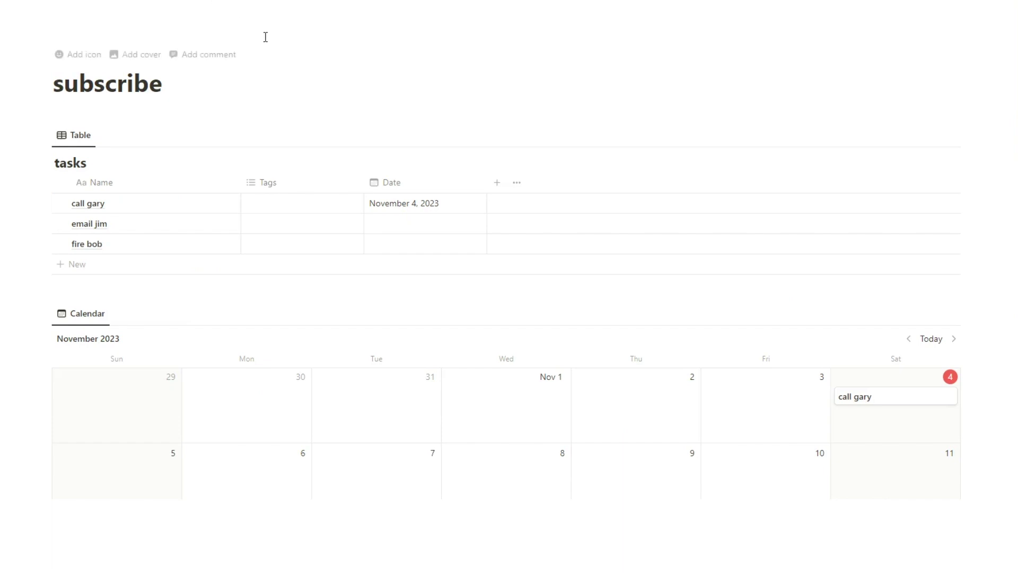
scroll(281, 106, down, 8)
click(180, 409)
key(Return)
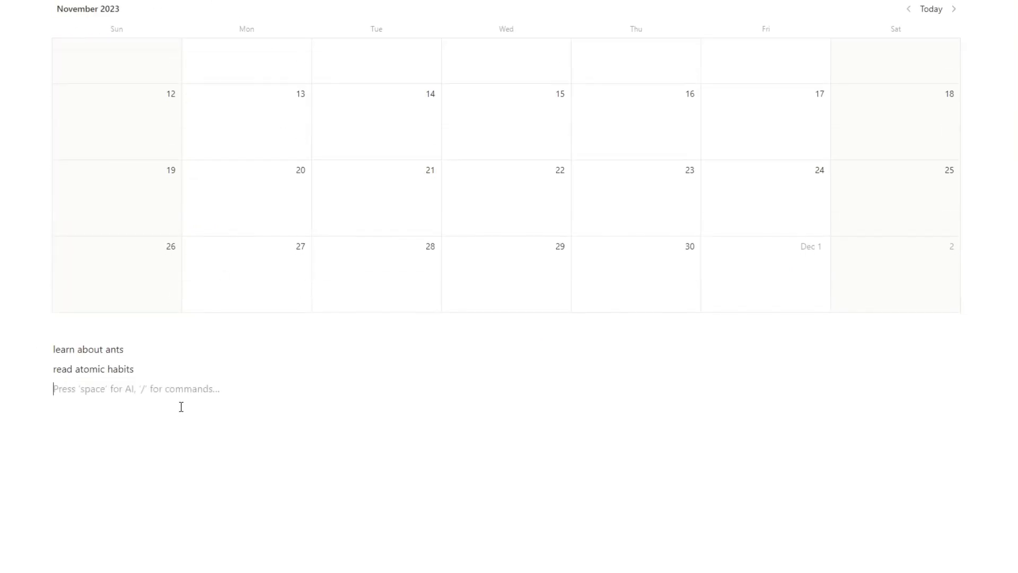
key(Return)
text(/da)
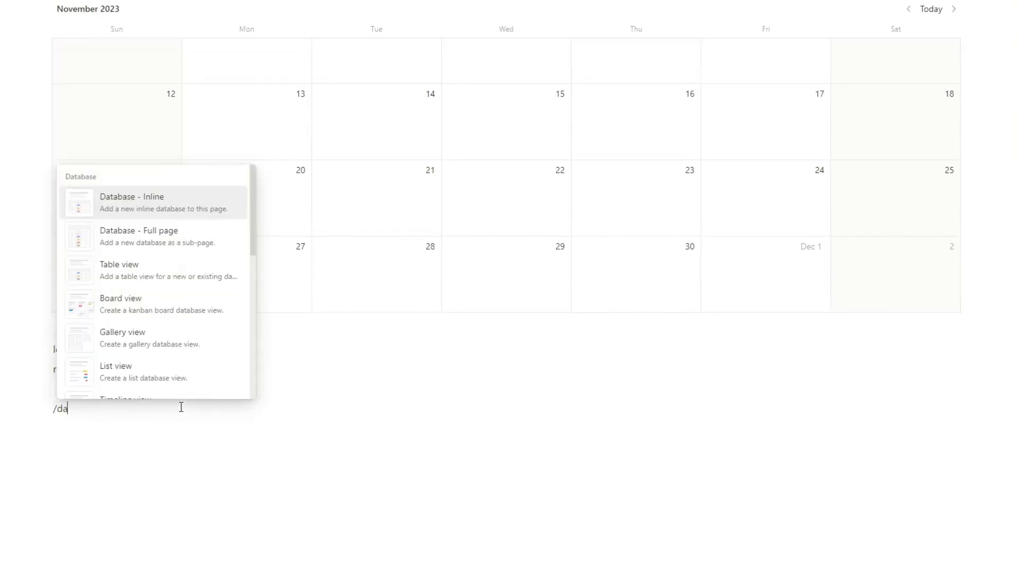
click(159, 274)
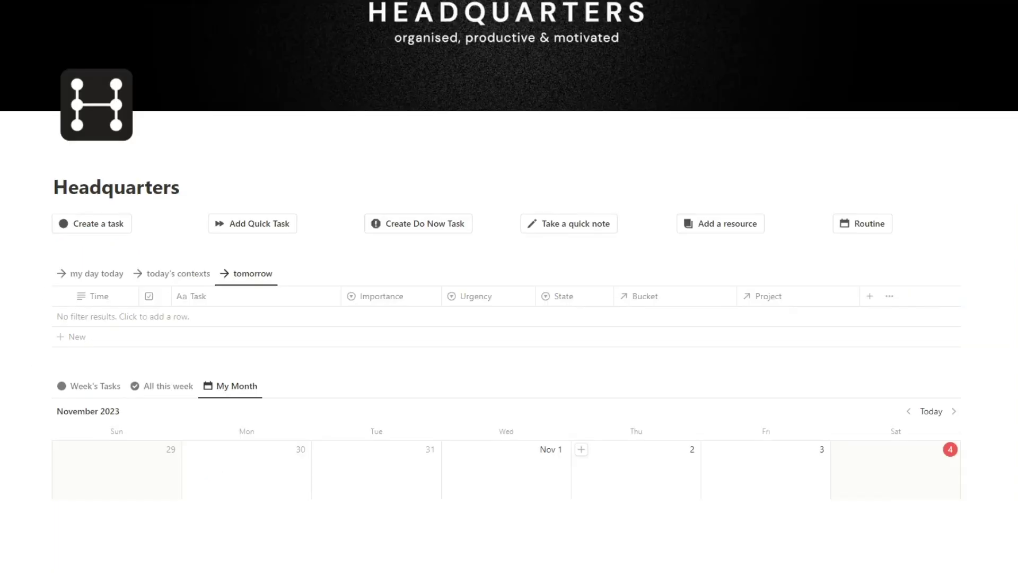
- Open the Mobile HQ card from Workspaces and expand it into a full page
scroll(343, 138, down, 15)
scroll(344, 152, down, 10)
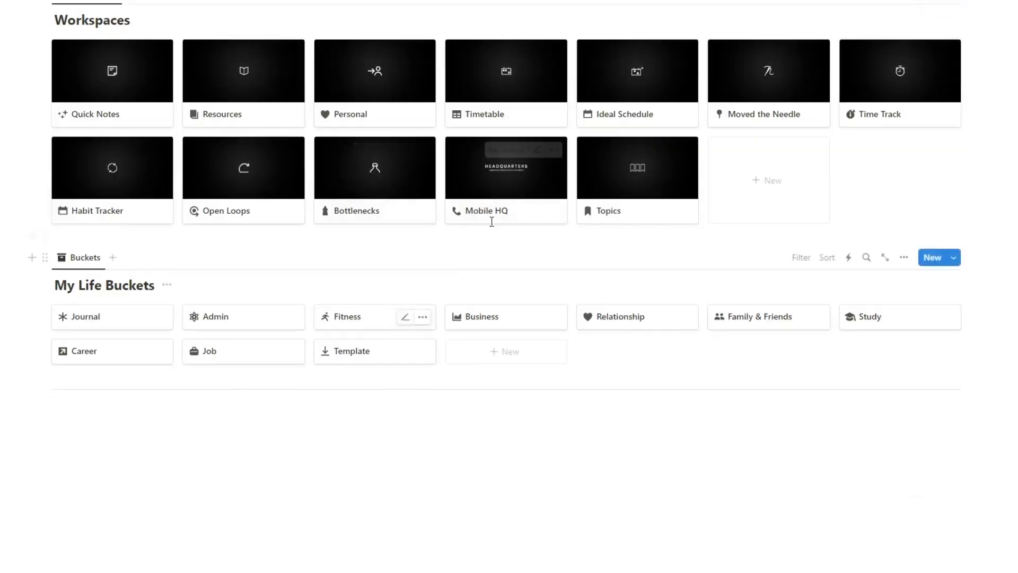
click(493, 189)
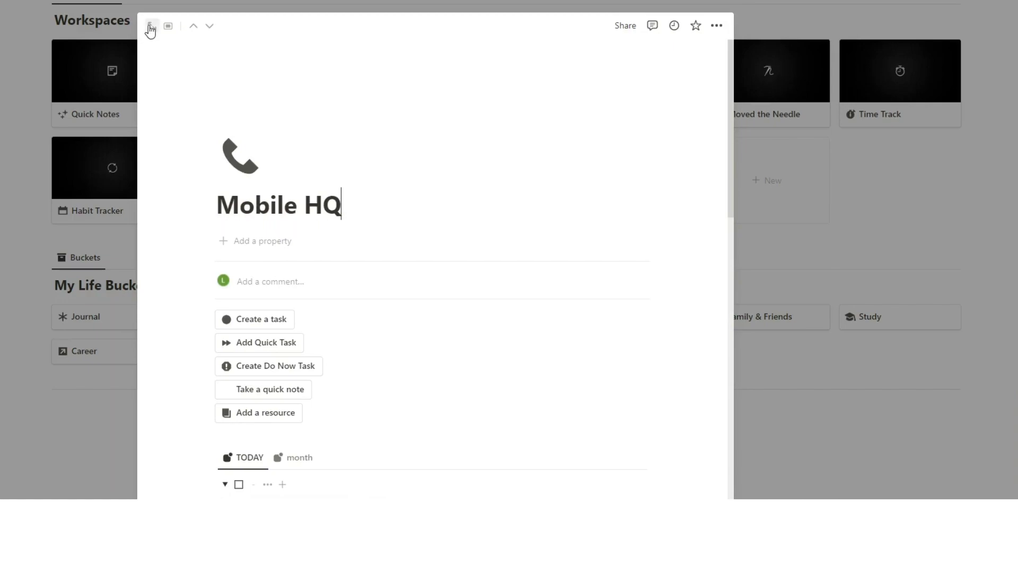
click(151, 26)
scroll(371, 215, down, 2)
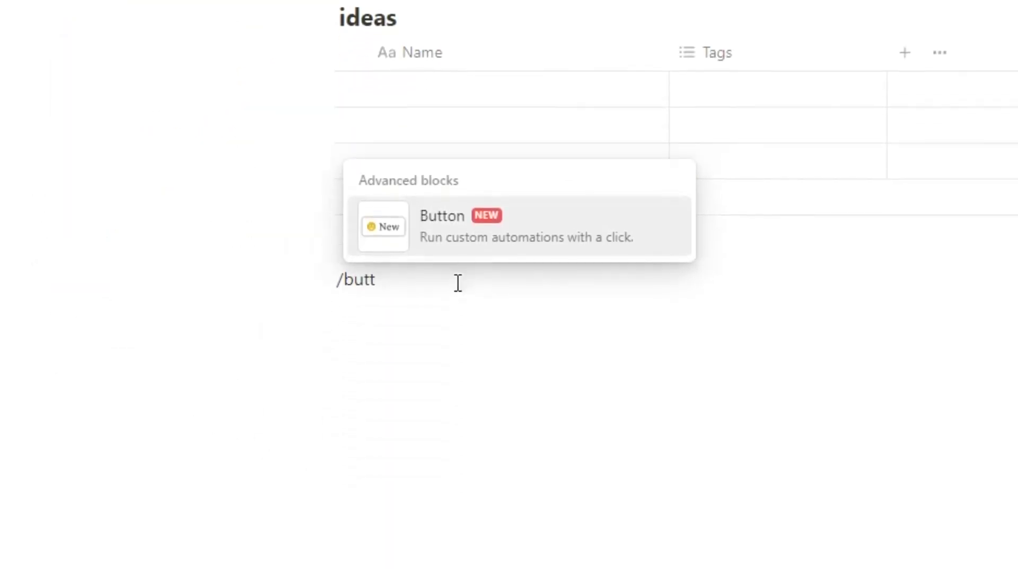
- Add a 'new idea' button that adds a page to the ideas database and opens it
click(434, 230)
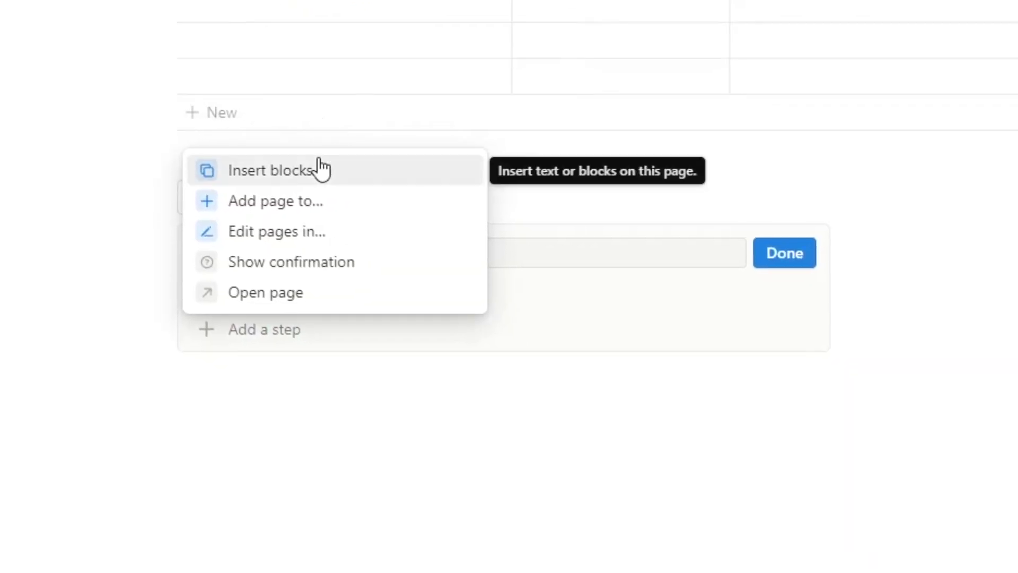
click(321, 212)
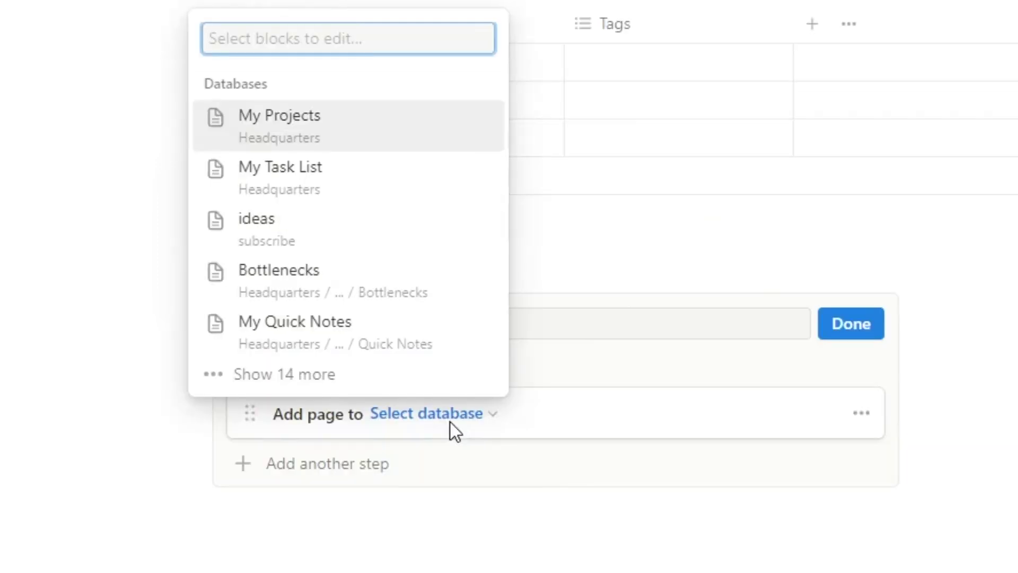
click(328, 235)
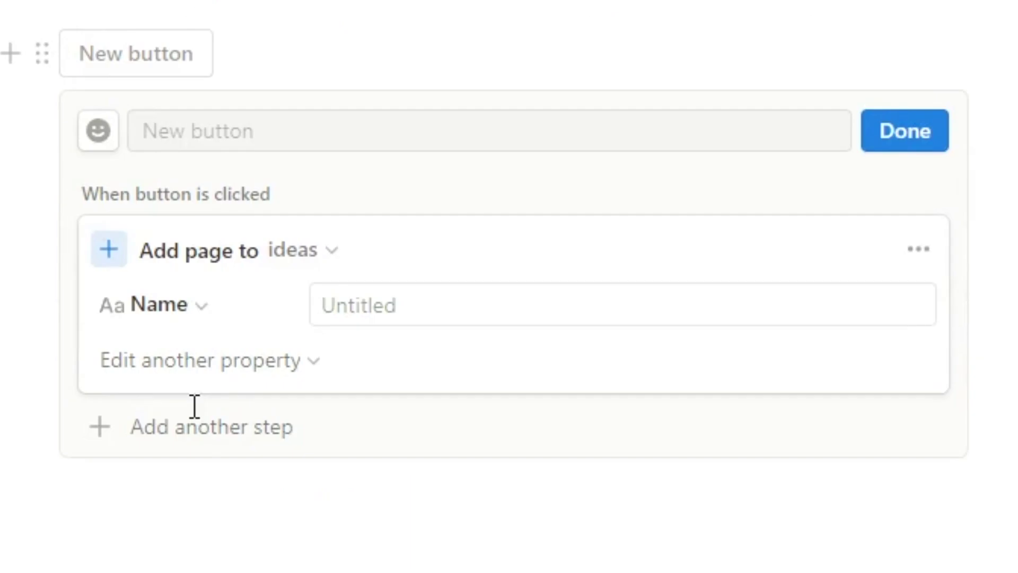
click(120, 435)
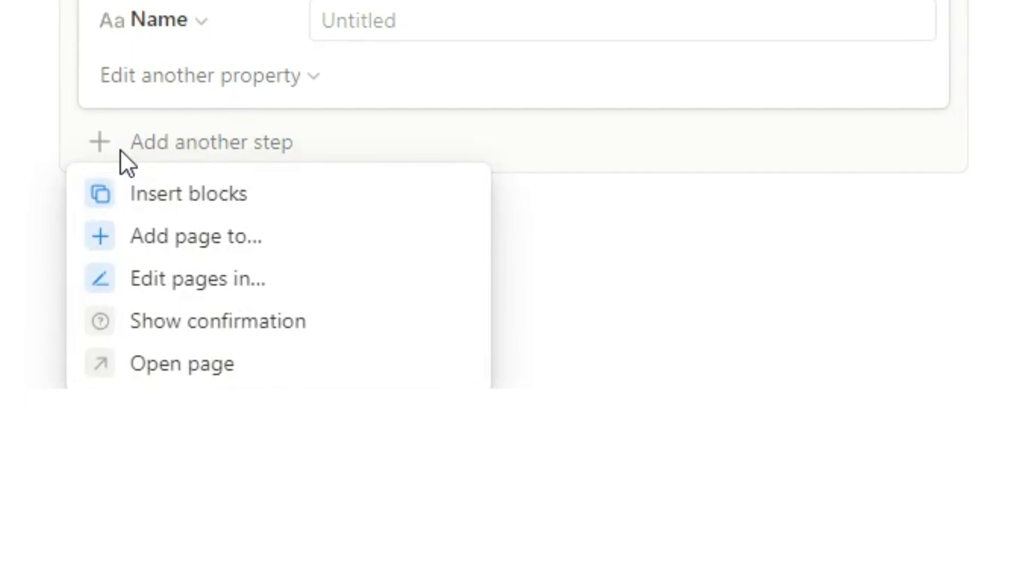
click(196, 365)
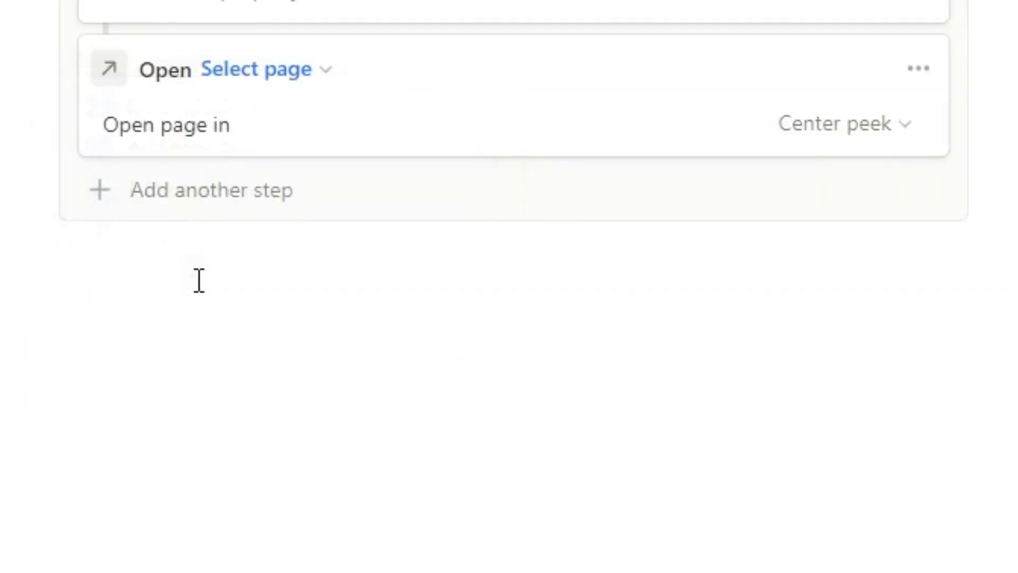
click(256, 69)
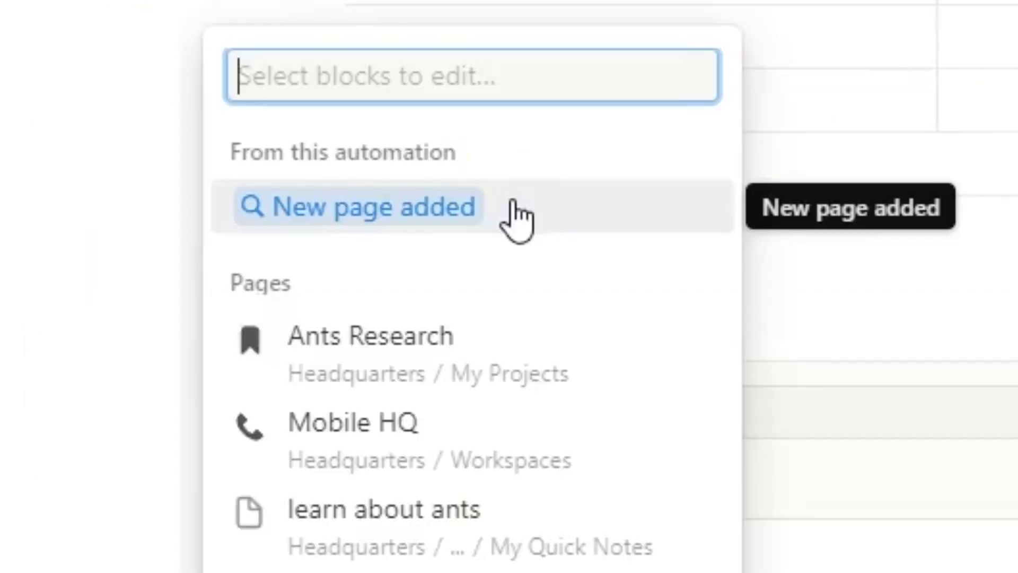
click(517, 217)
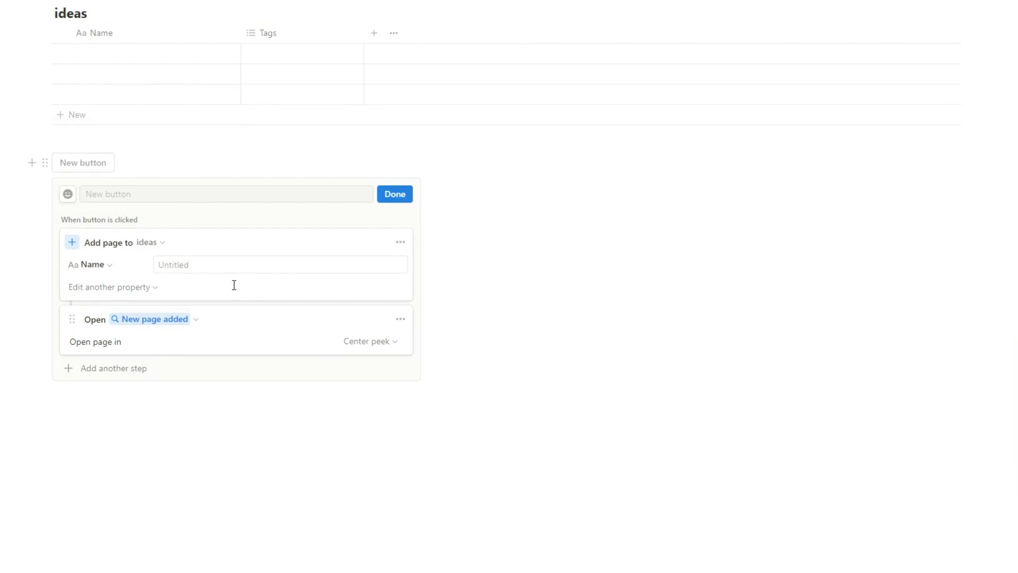
click(126, 195)
text(new idea)
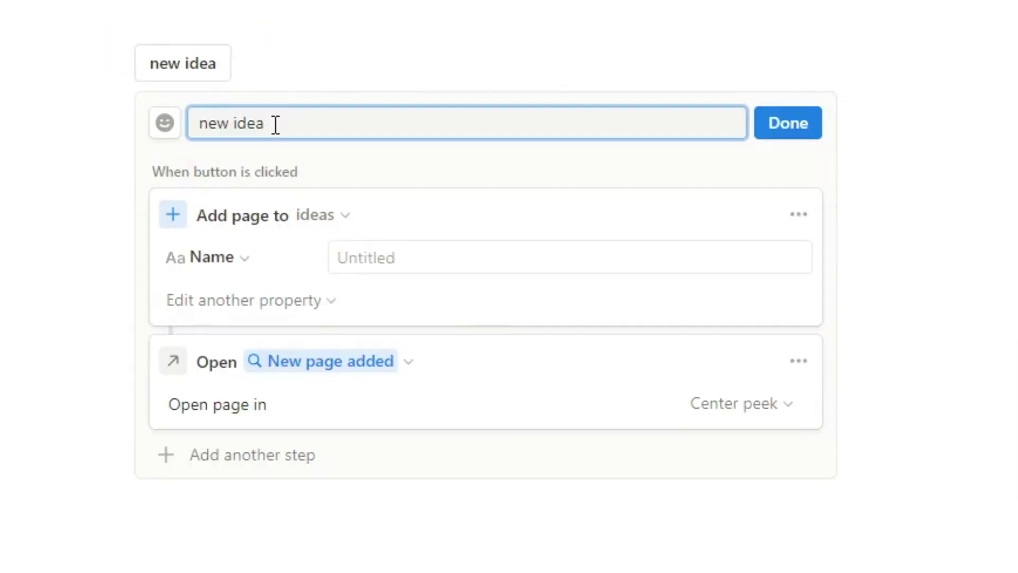
click(813, 131)
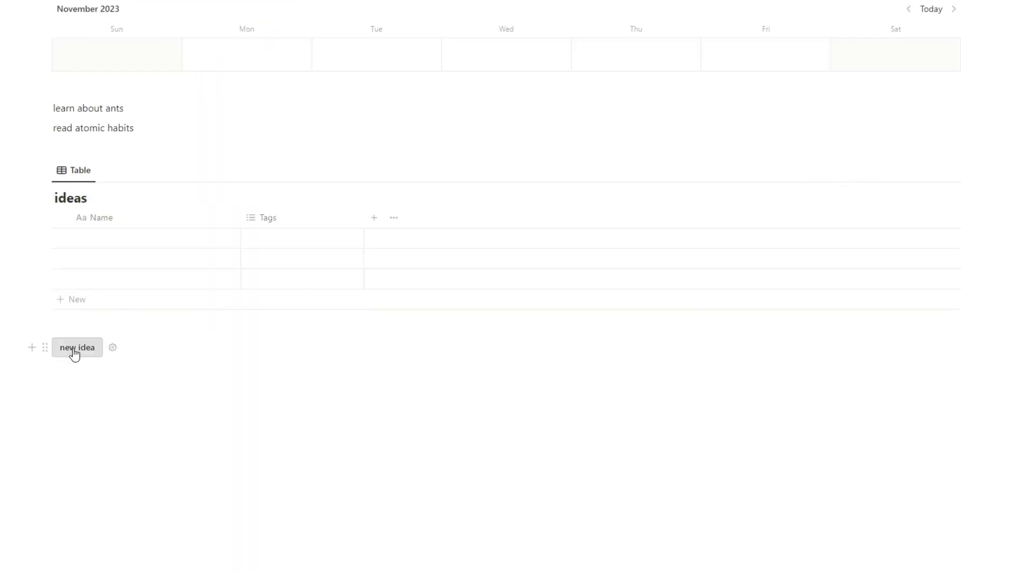
- Use the new idea button to create an idea titled 'ants are cool', then close it
click(74, 349)
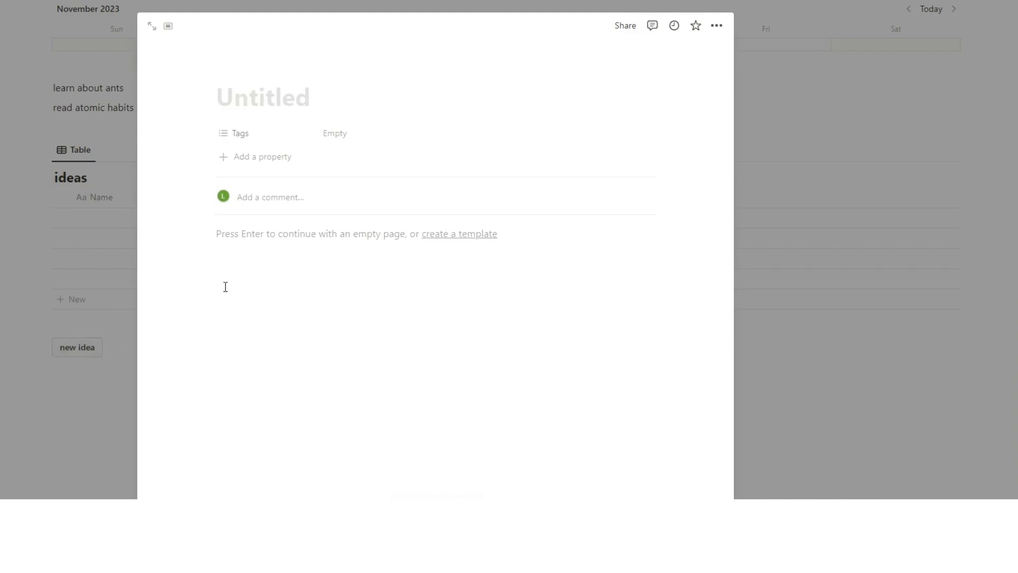
text(ants are cool)
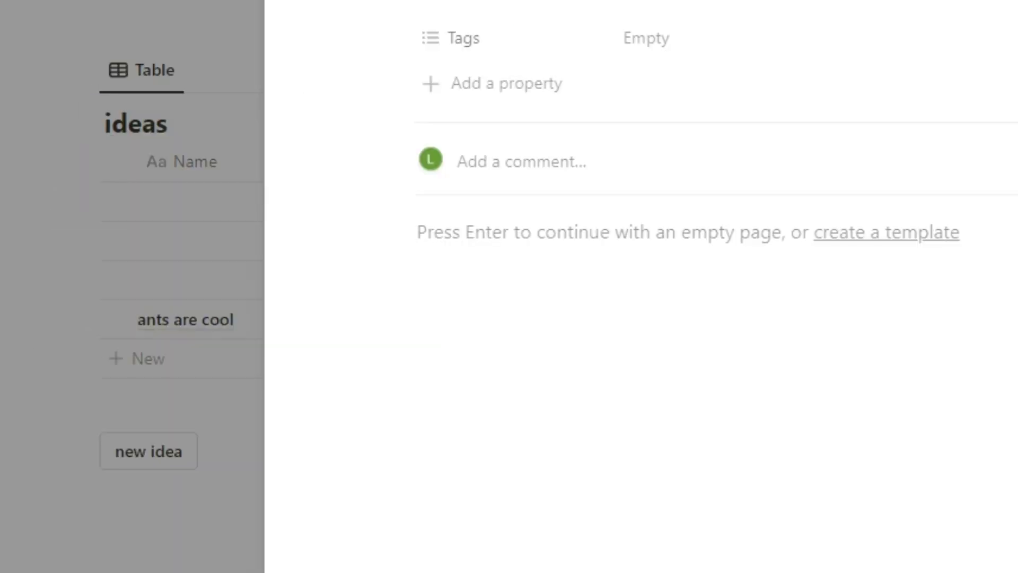
click(97, 369)
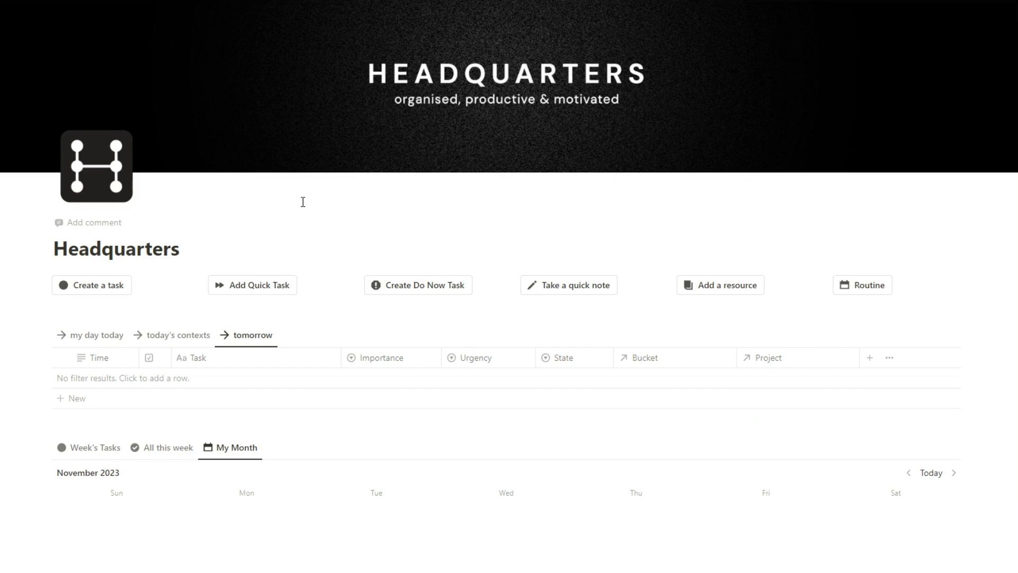
- Enter 'what are the best 100 productivity techniques' and scroll back toward My Task List
text(what are the best 100 productivity techniques)
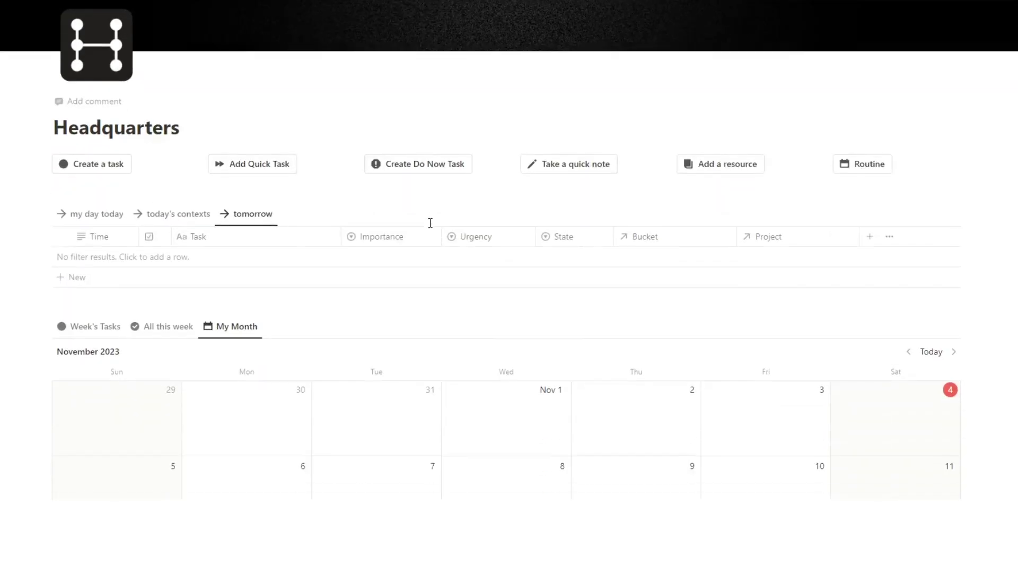
scroll(354, 218, up, 3)
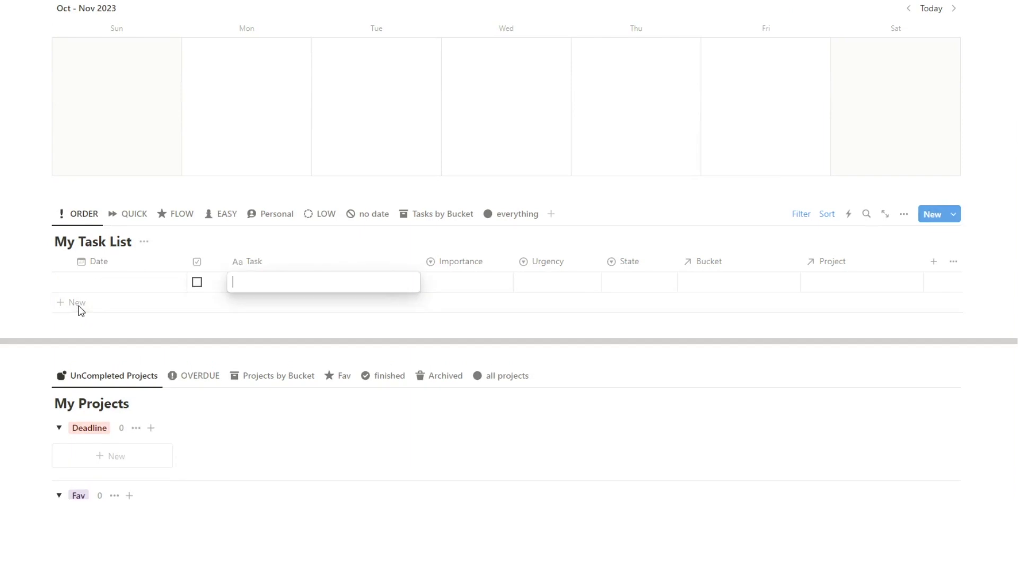
- Name the new task rows 'task 1' and 'task 2'
key(Escape)
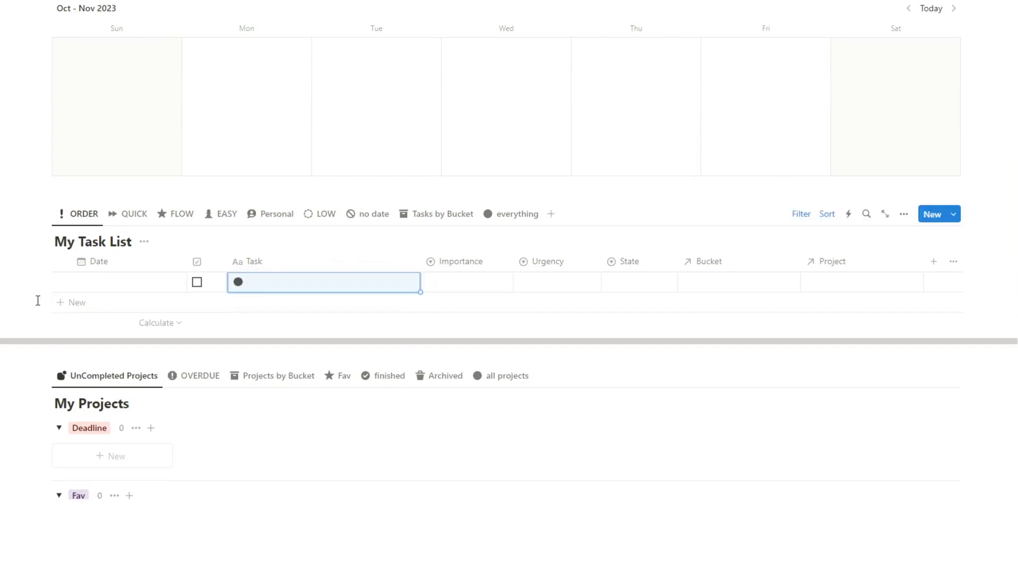
click(261, 287)
text(ta)
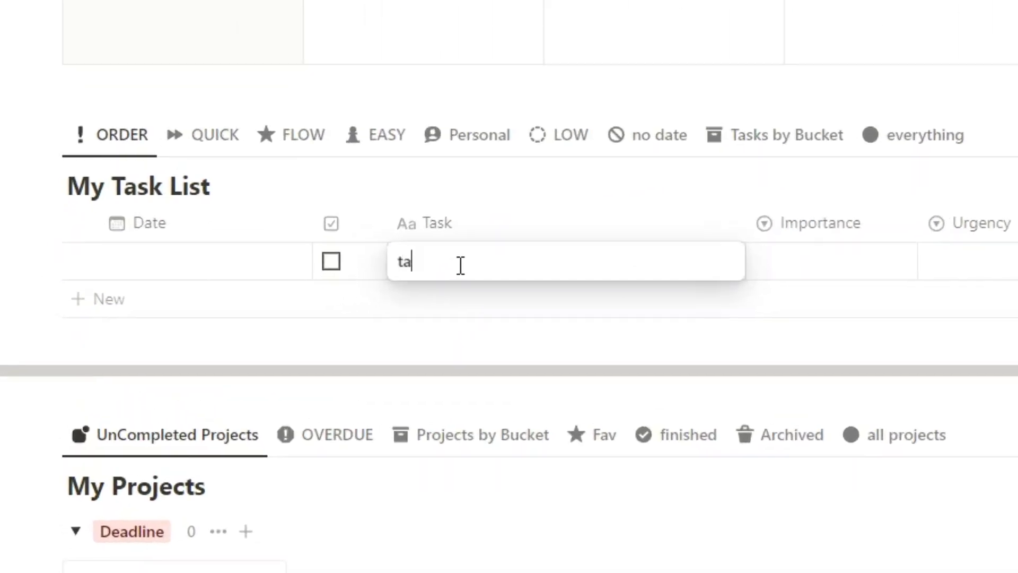
text(sk 1)
key(Return)
text(task 2)
key(Return)
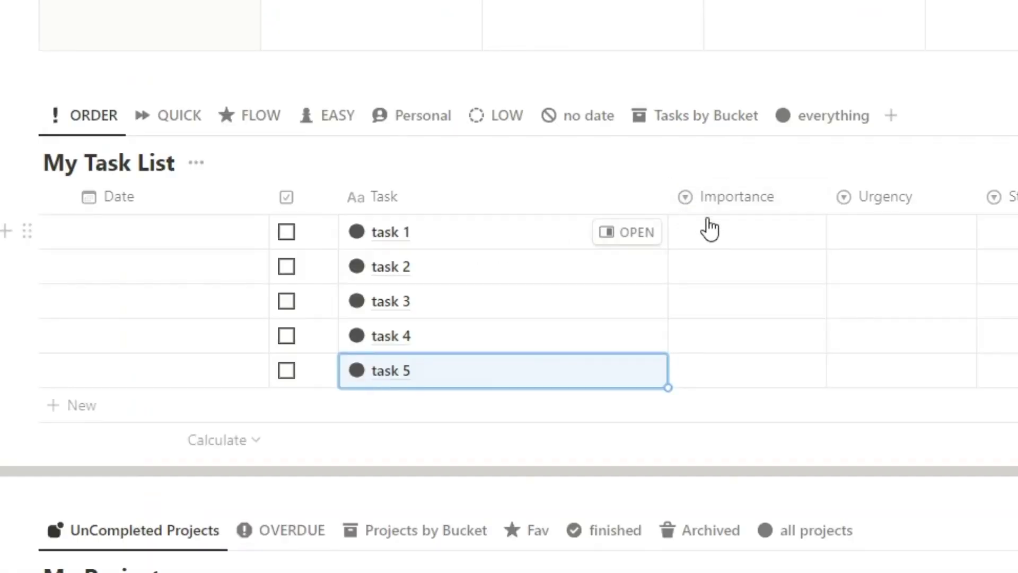
- Mark task 1 as Important and Urgent
click(741, 232)
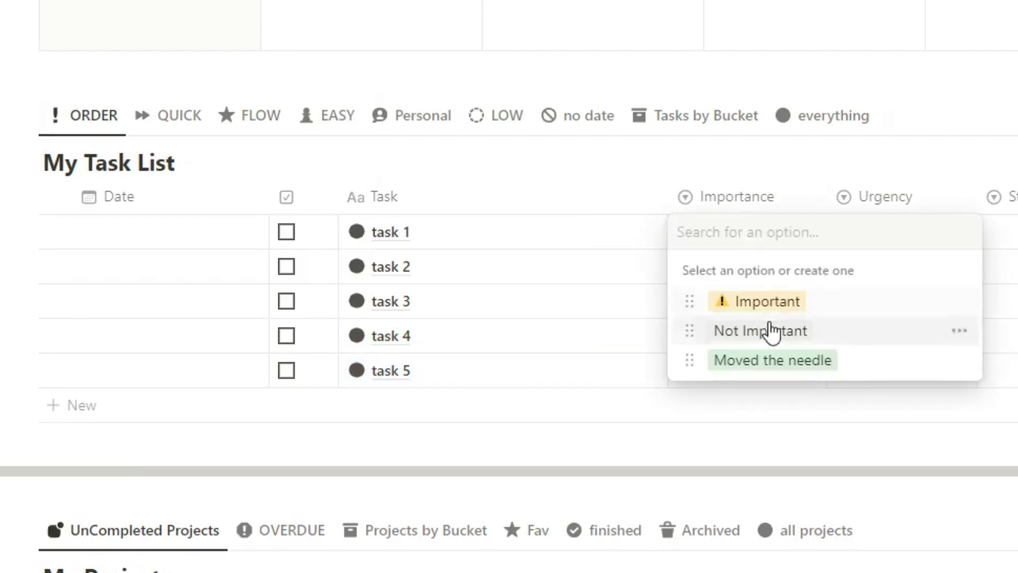
click(766, 299)
key(Escape)
click(860, 244)
click(895, 298)
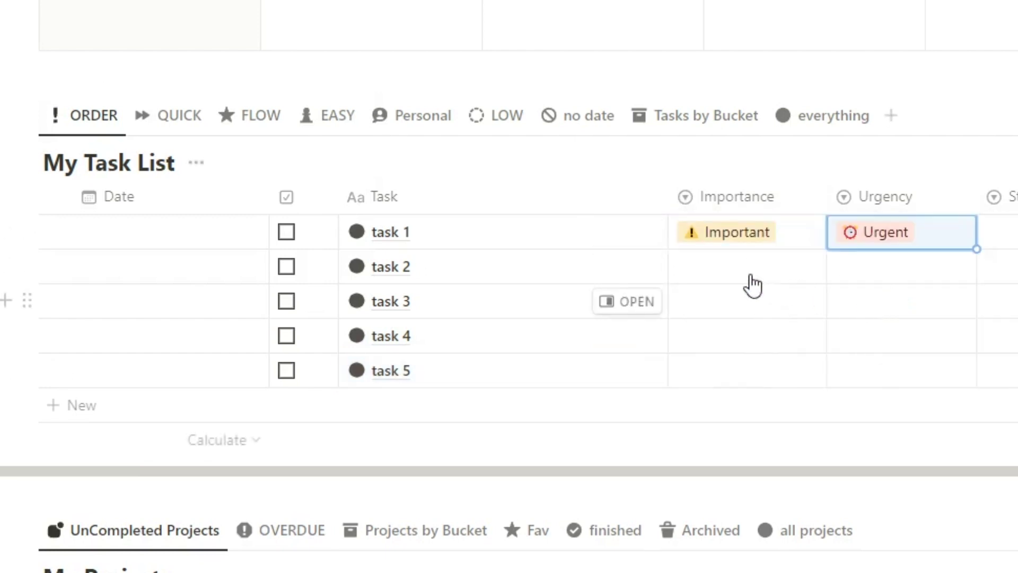
- Mark task 2 as Not Important and Not Urgent
click(749, 268)
click(763, 366)
click(866, 278)
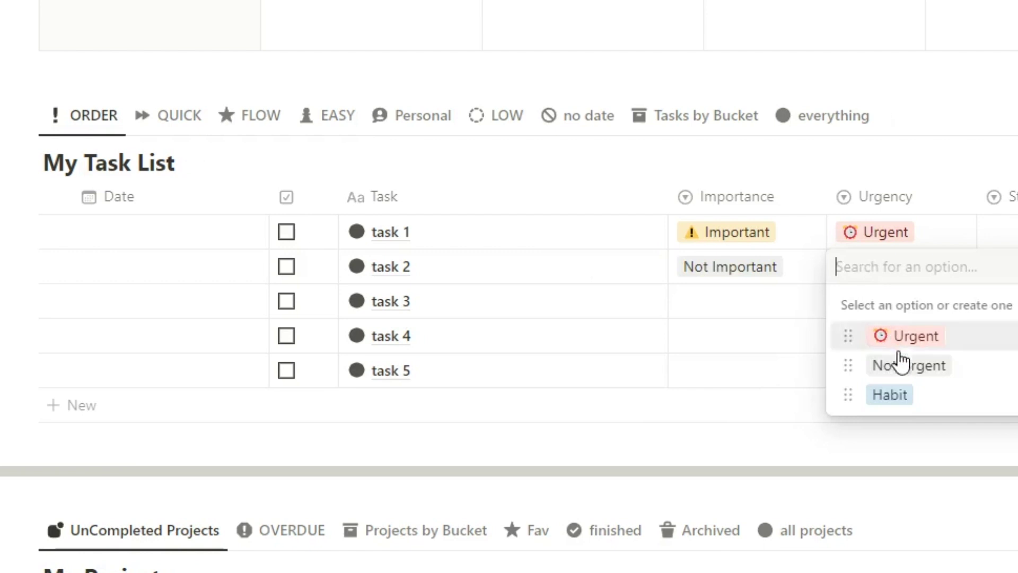
click(898, 365)
key(Escape)
- Mark task 3 as Important and Urgent
click(718, 314)
click(762, 368)
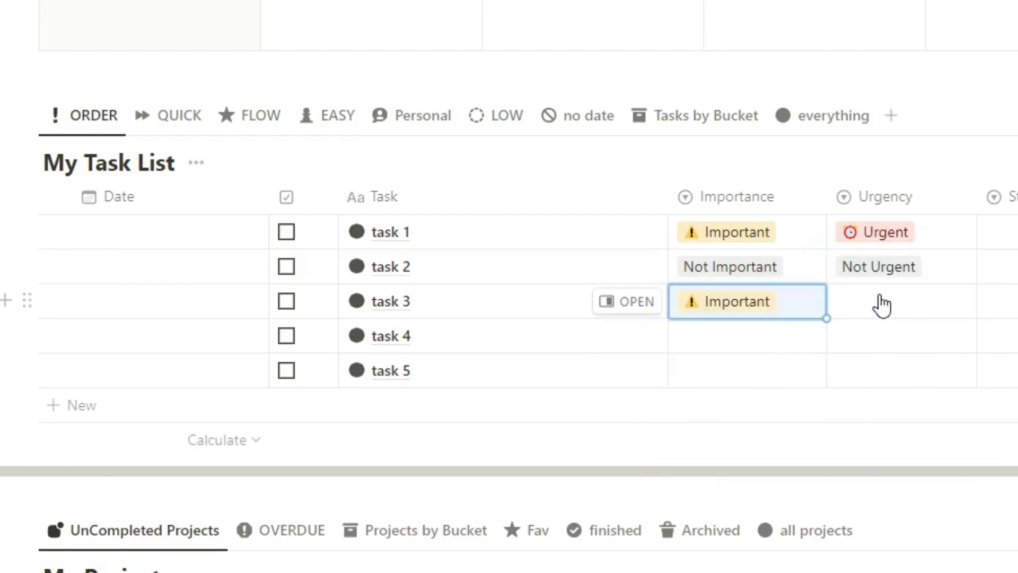
click(882, 305)
click(912, 367)
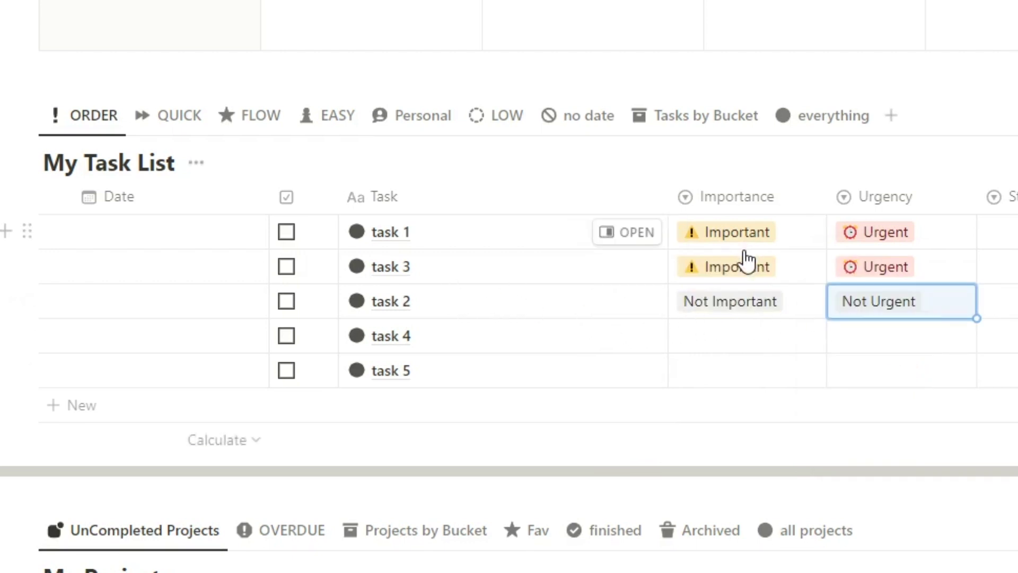
- Review the table's sort and filter rules, and mark task 4 as Not Important
click(528, 133)
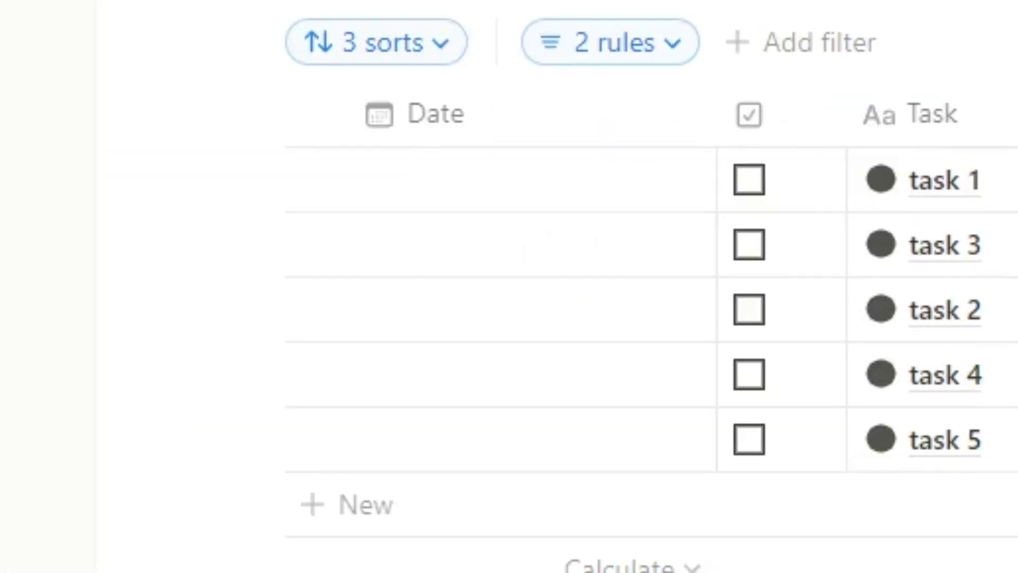
click(457, 46)
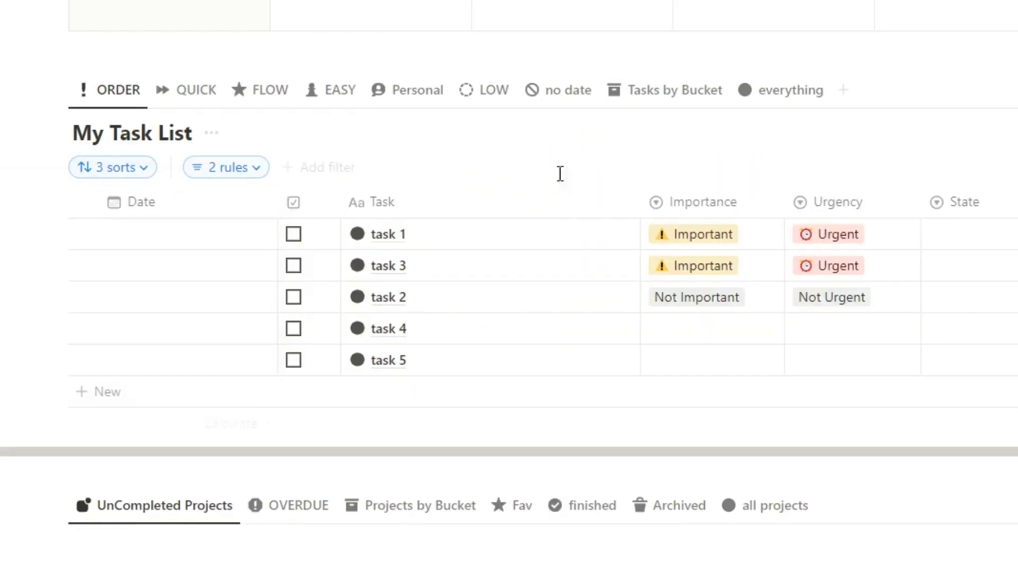
click(691, 327)
click(718, 418)
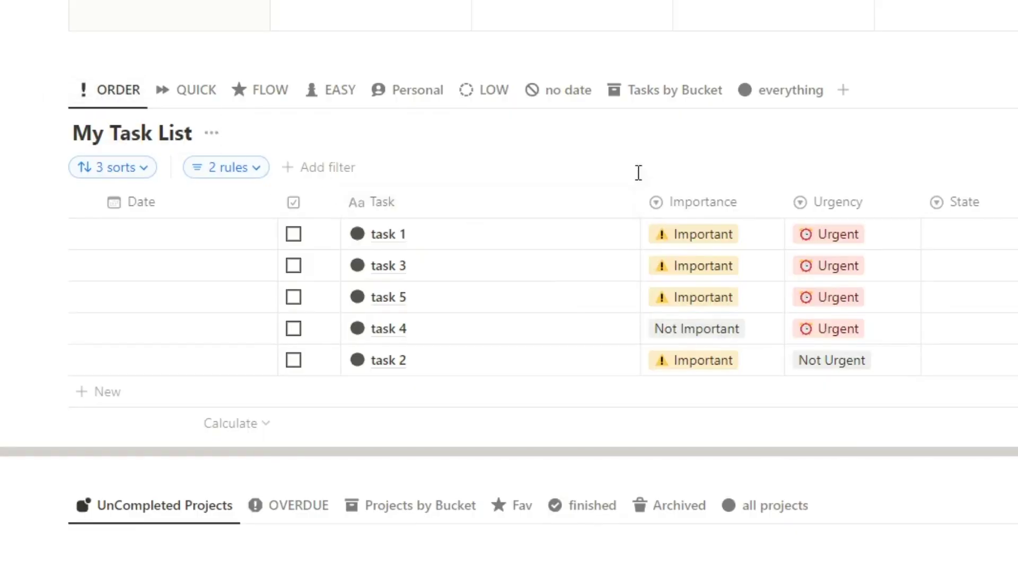
click(143, 169)
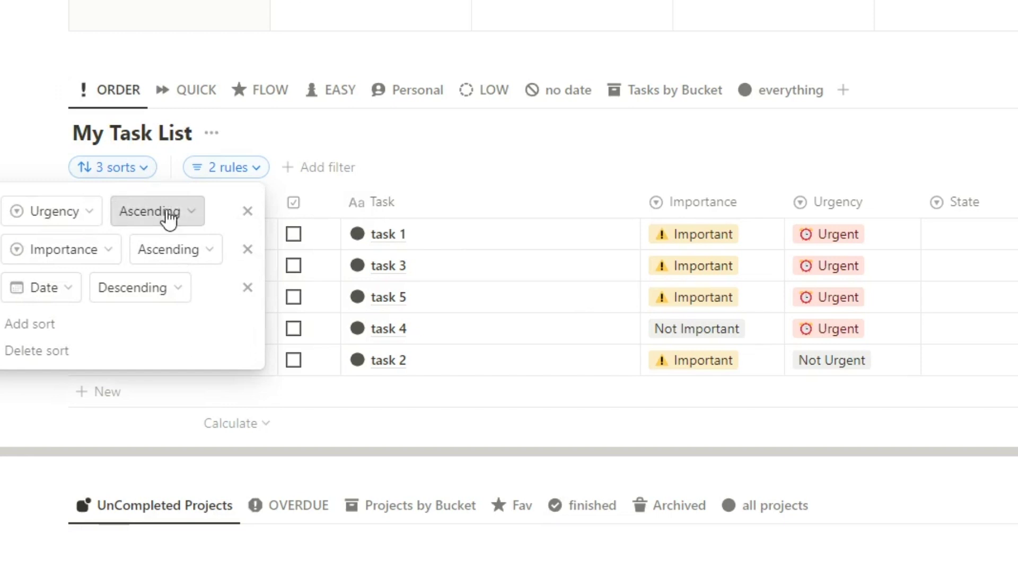
click(272, 1)
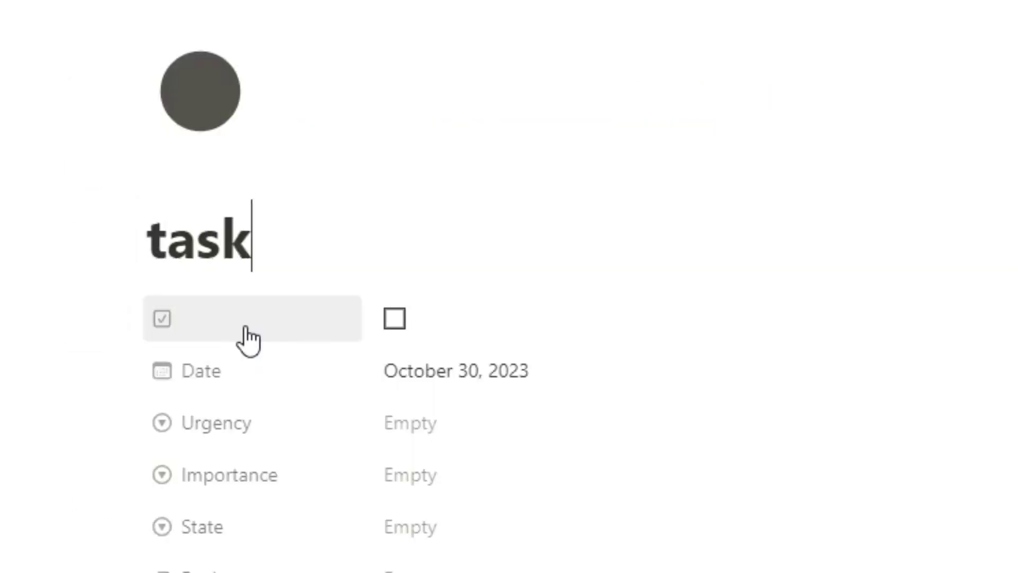
- Title the new task 'task 1', then reopen its page from the week calendar
text(1)
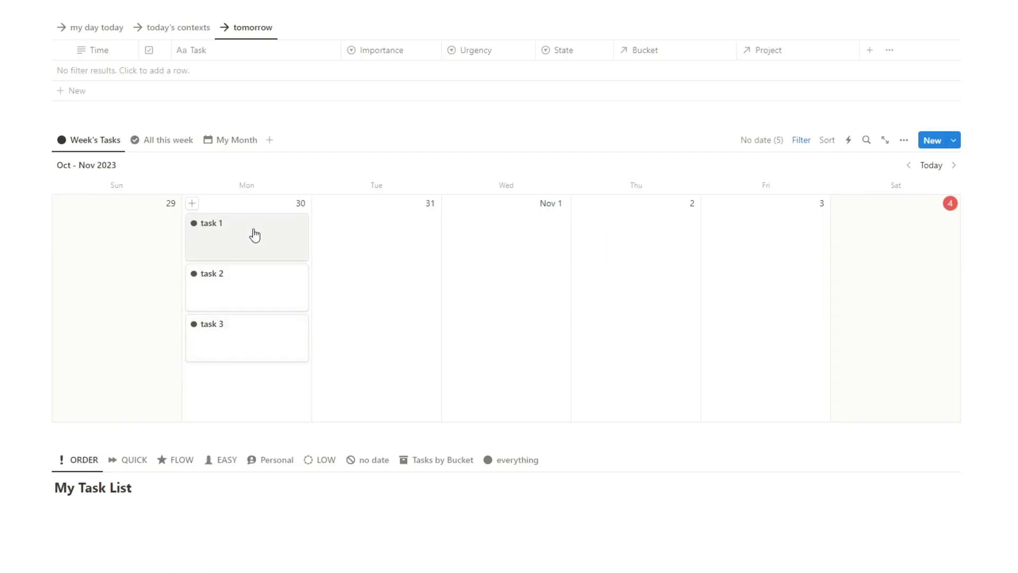
click(256, 238)
key(Escape)
click(265, 245)
- Set task 1's State to Flow
click(335, 318)
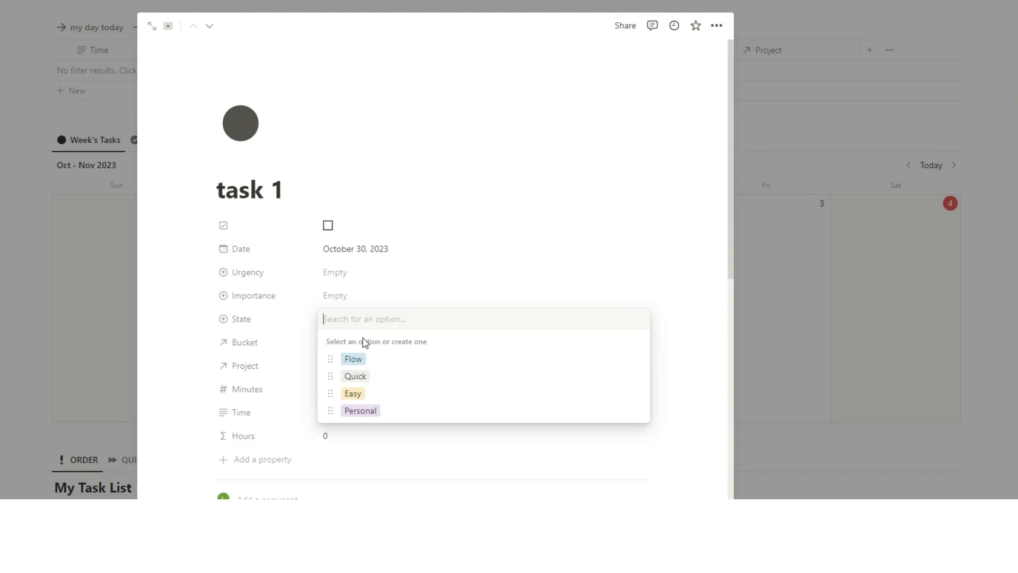
click(371, 357)
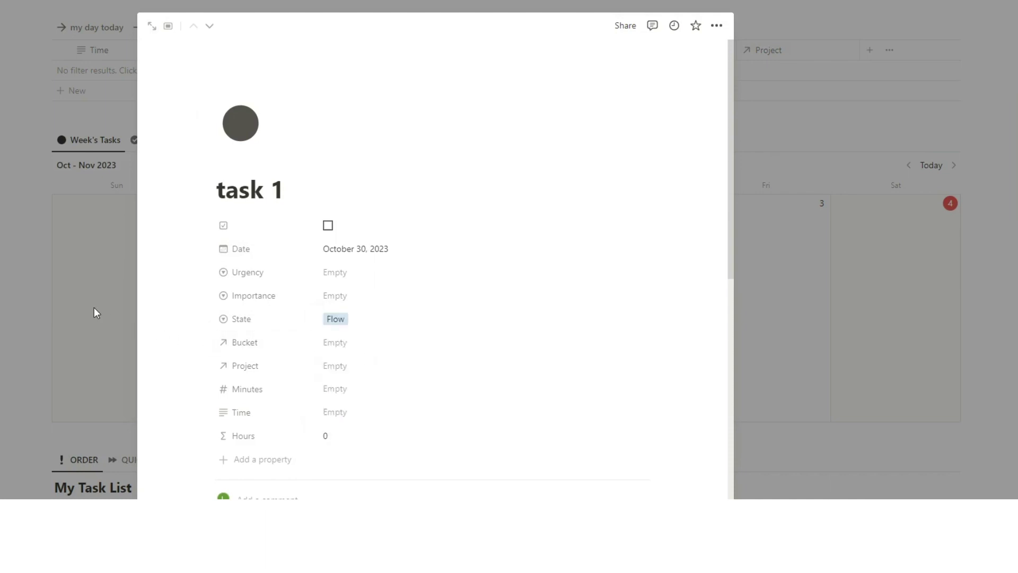
click(94, 307)
- Set tasks 2 and 3 to Flow, and move task 3 to Tuesday, October 31
click(250, 306)
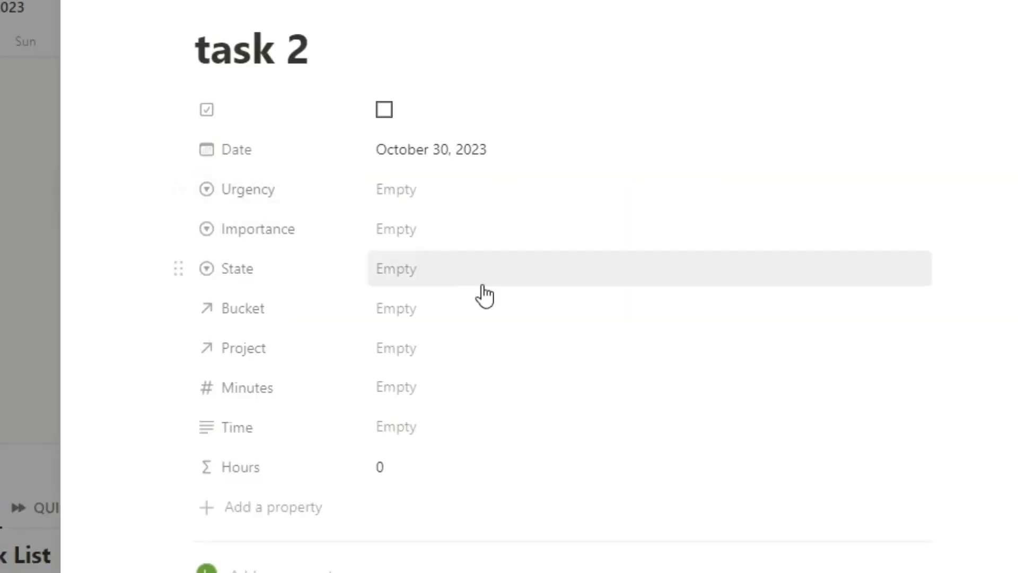
click(384, 333)
click(354, 359)
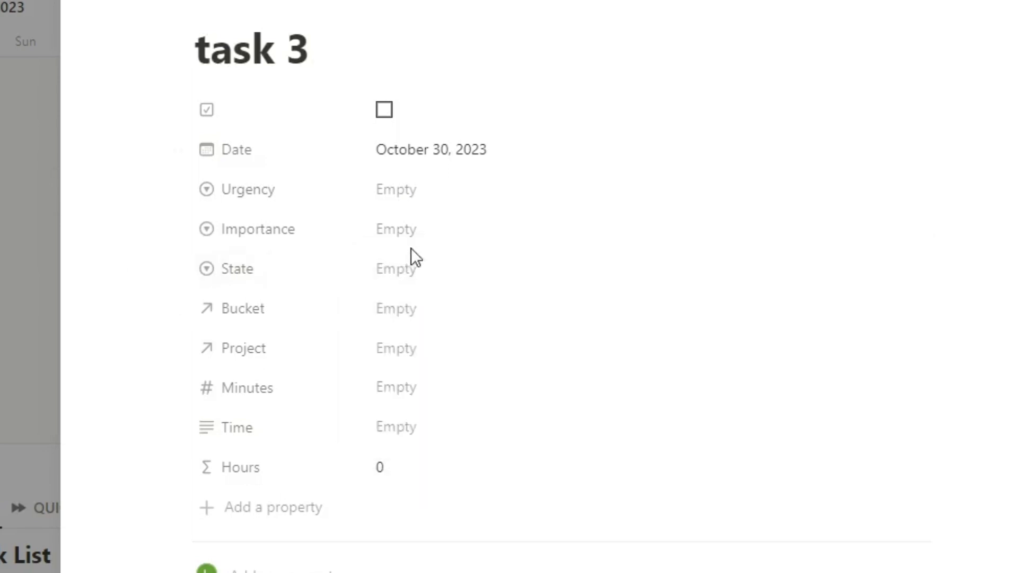
click(419, 268)
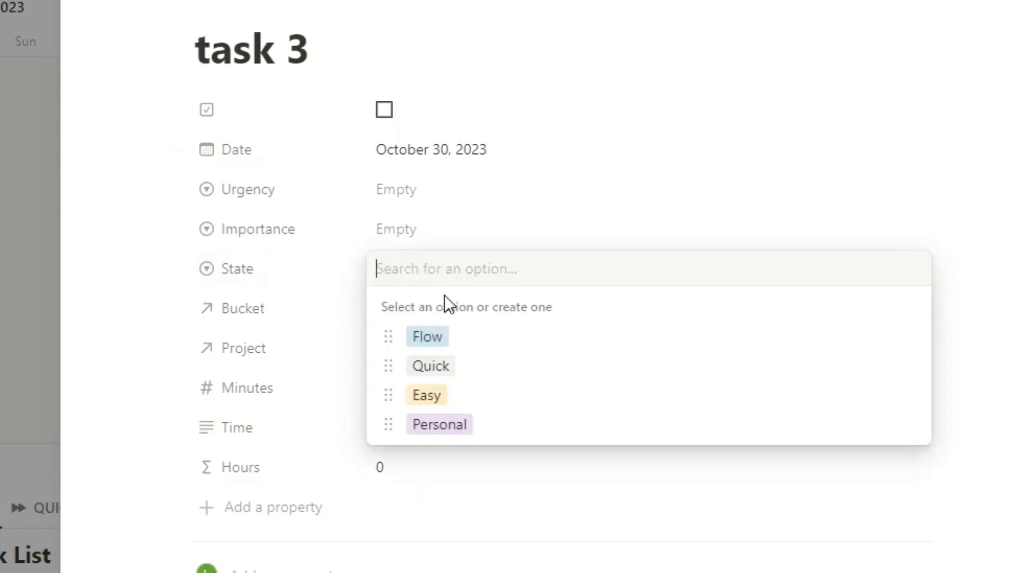
click(398, 334)
key(Escape)
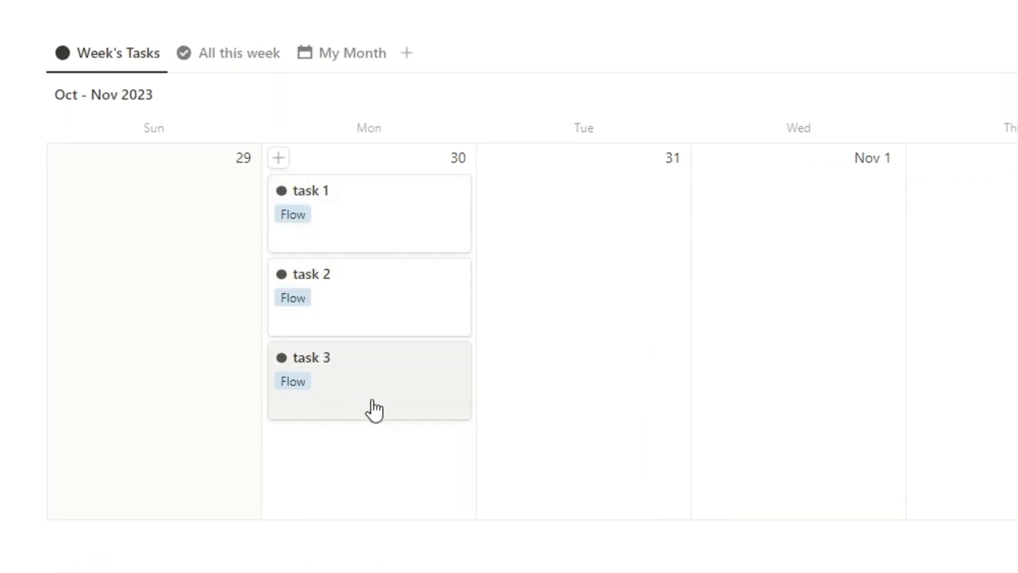
drag(432, 391, 605, 323)
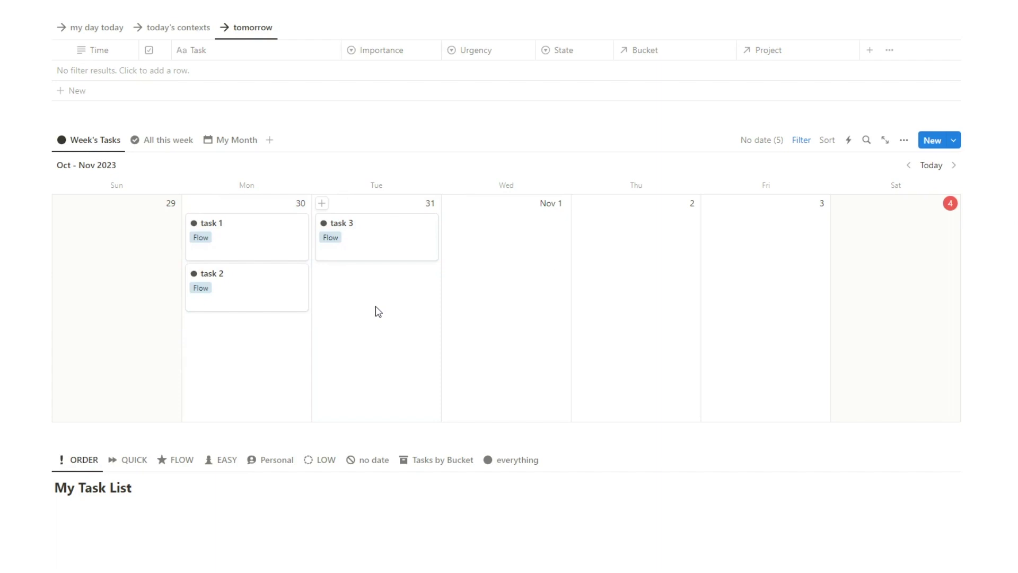
- Close task 1's page and scroll down to the November tasks calendar
scroll(374, 297, down, 5)
scroll(358, 302, up, 5)
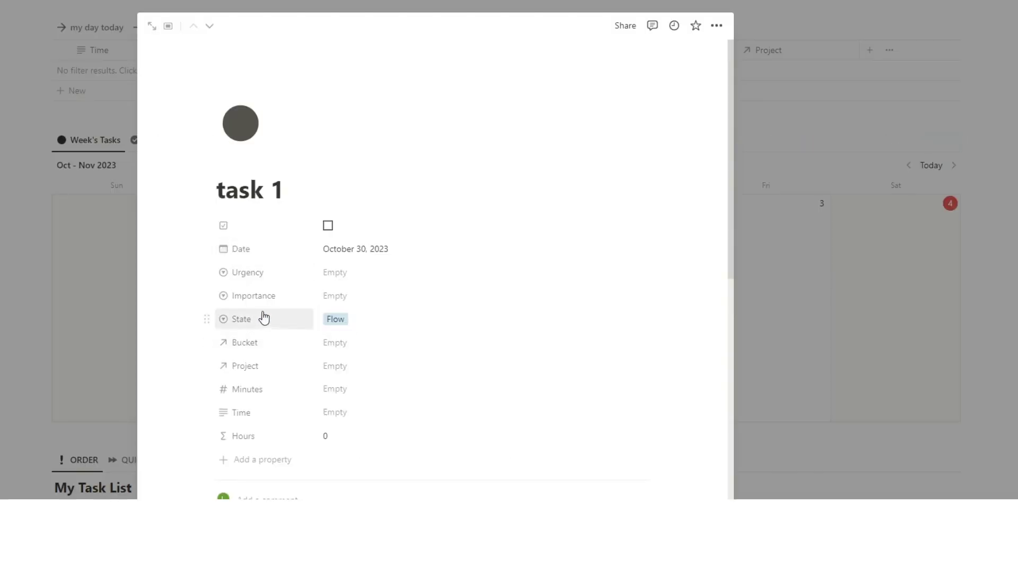
click(119, 215)
scroll(253, 149, down, 10)
scroll(253, 149, up, 10)
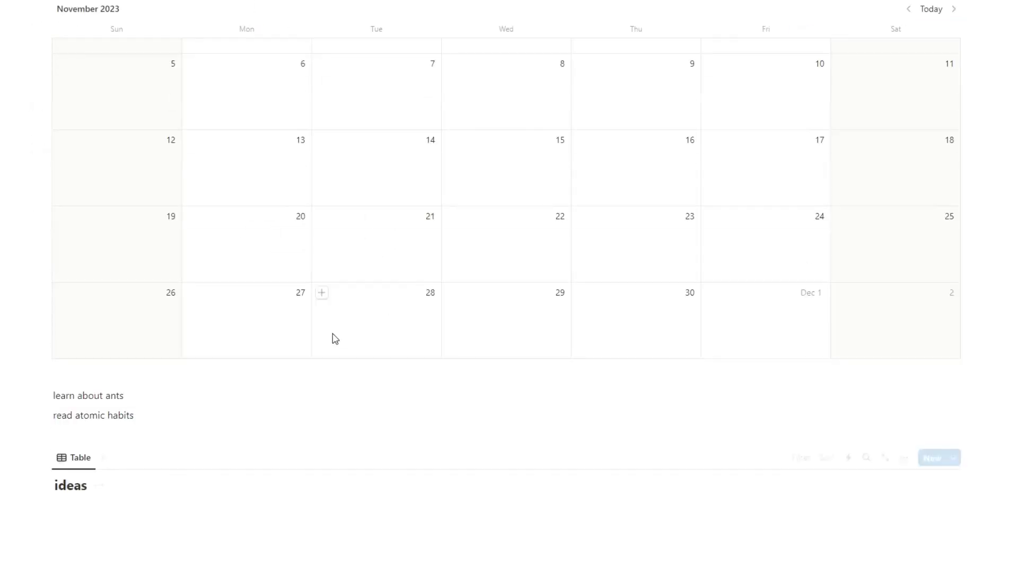
scroll(858, 270, down, 1)
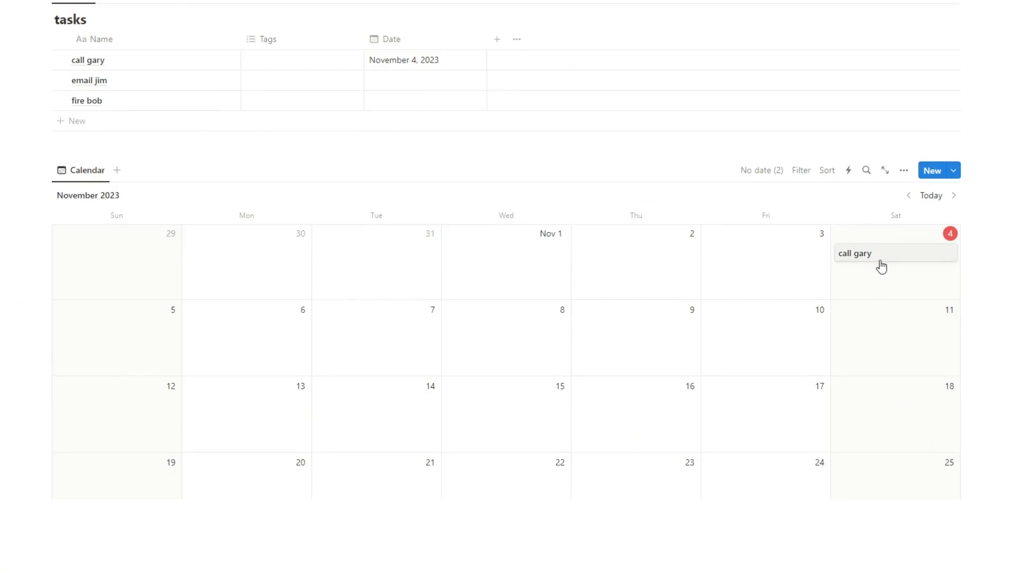
- On the call task, add a Select property 'state of mind' and start a 'flow state' option
click(882, 267)
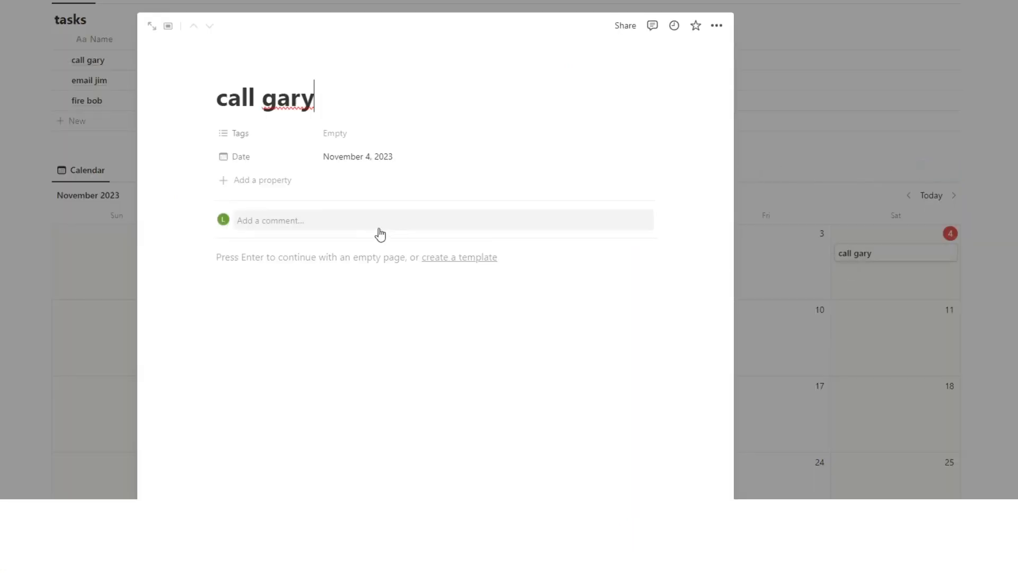
click(277, 181)
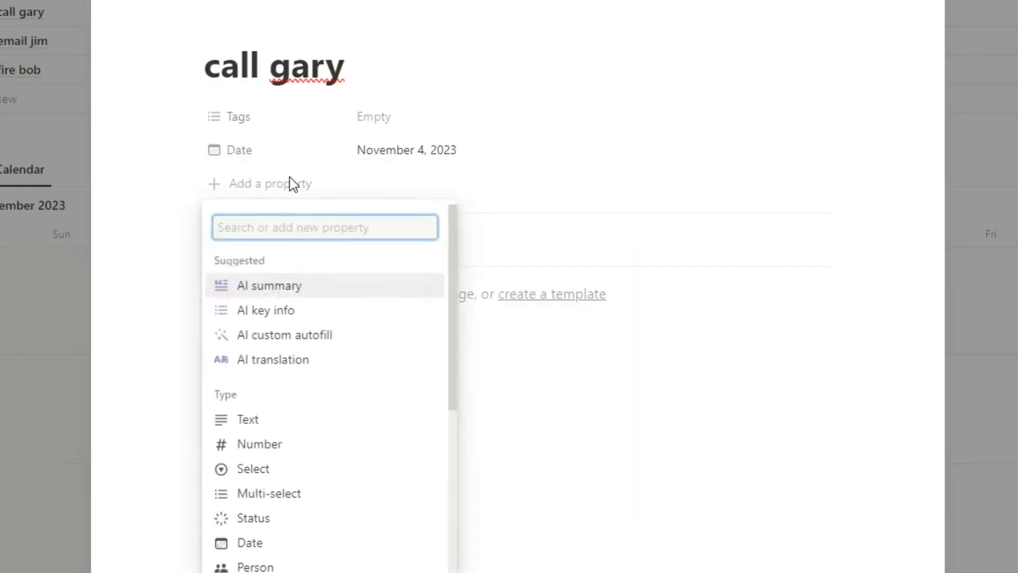
scroll(281, 289, down, 2)
click(260, 318)
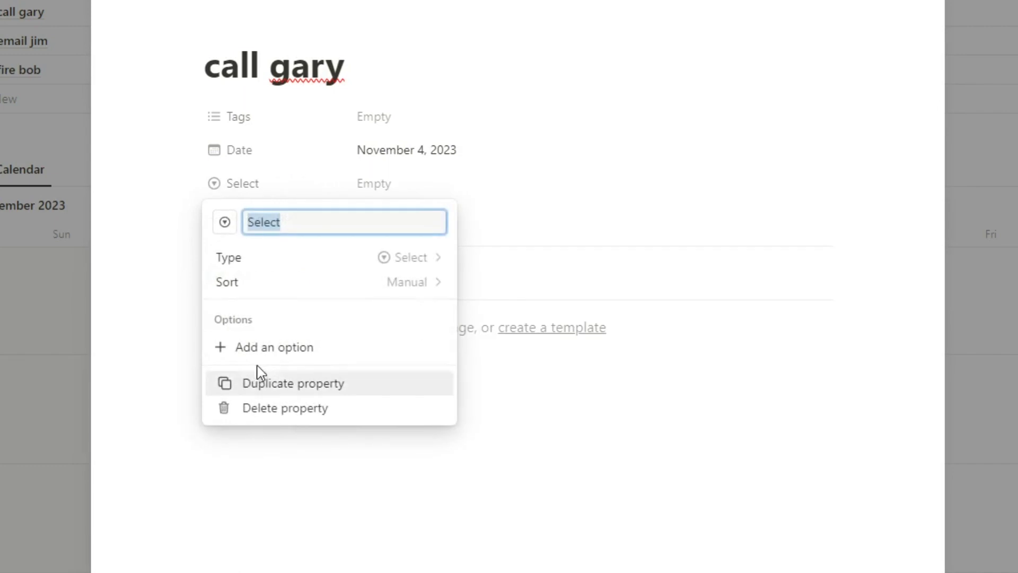
text(state of)
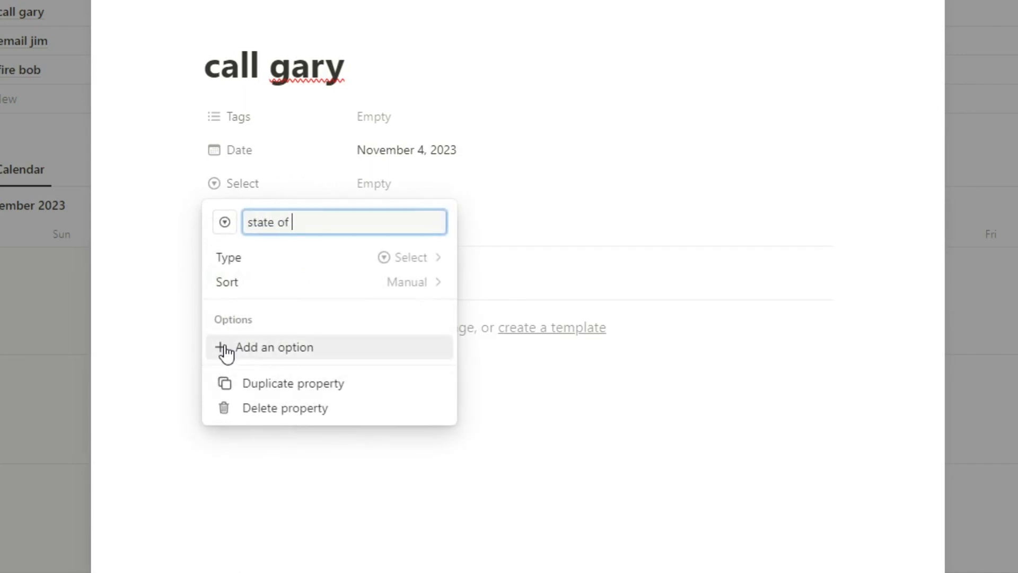
text( mind)
key(Return)
click(371, 180)
text(flow sta)
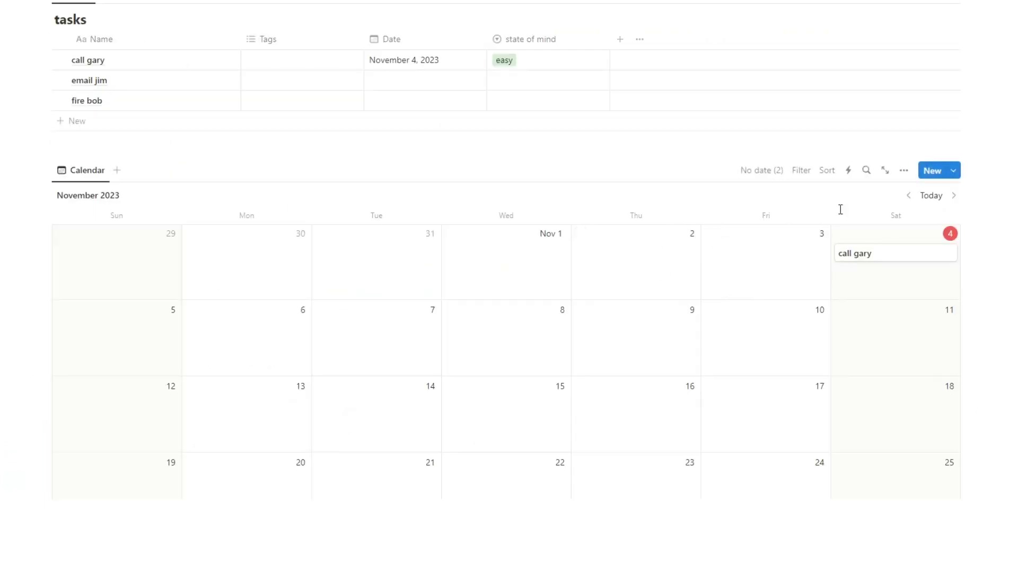
- Make the state of mind property visible on the calendar view's cards
click(904, 171)
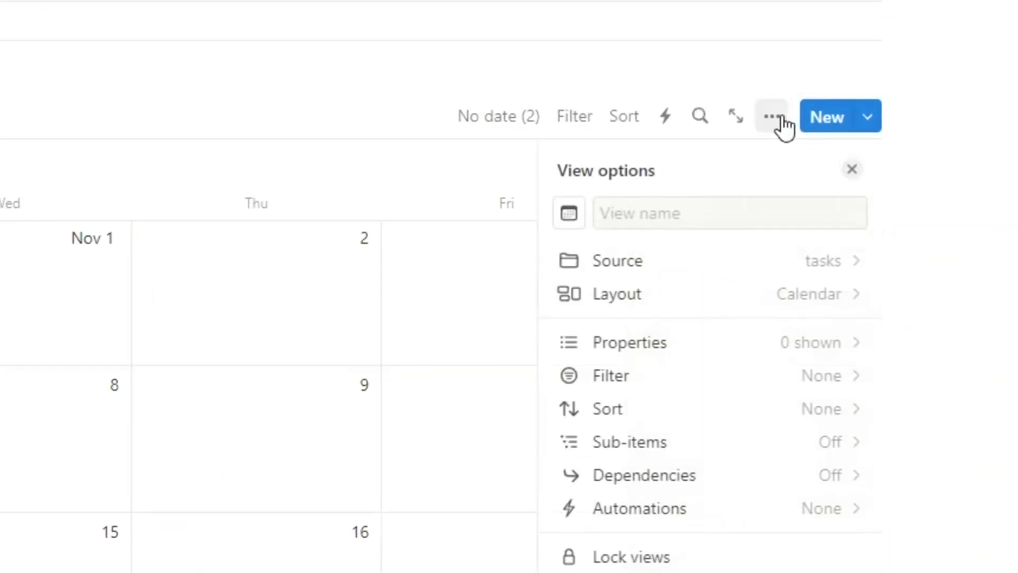
click(669, 348)
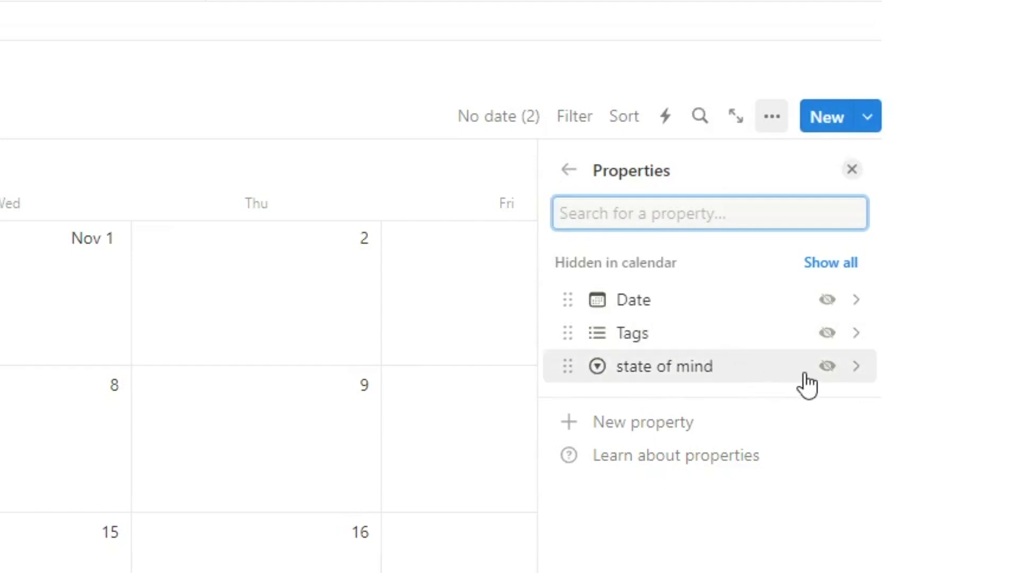
click(827, 366)
click(203, 359)
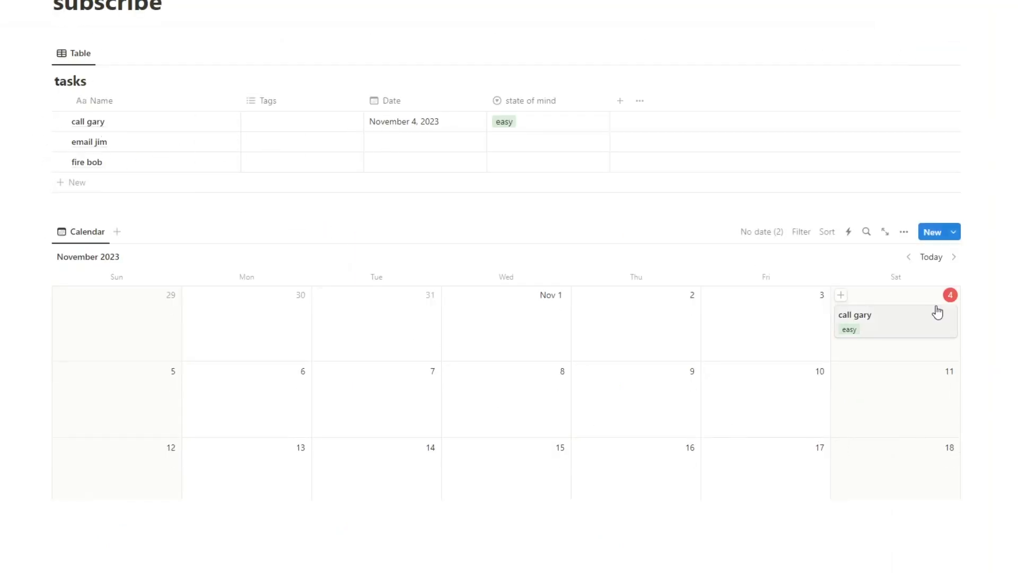
- Date the email task and the fire task November 4, 2023, joining the first task on Saturday
click(422, 153)
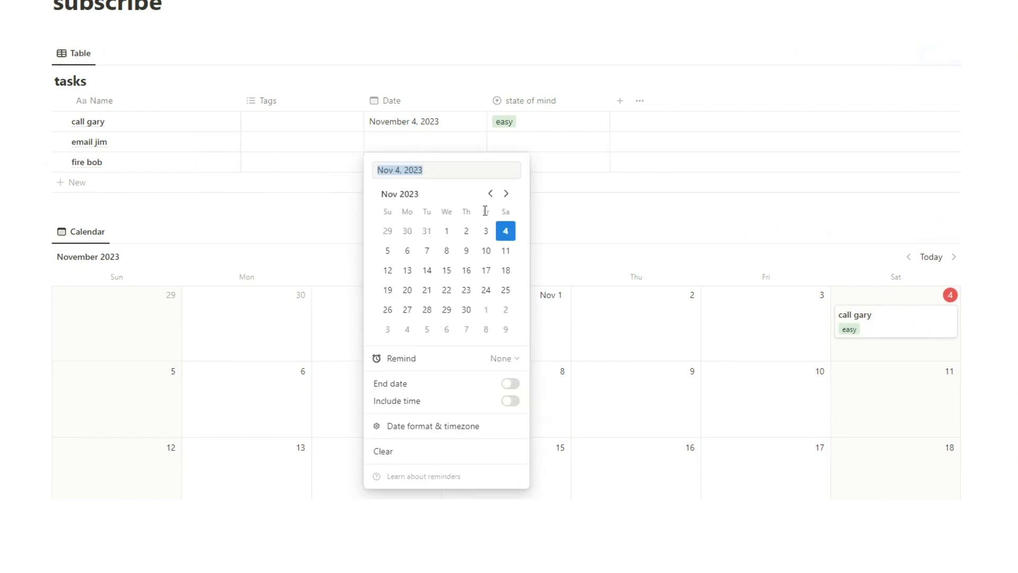
click(507, 233)
key(Escape)
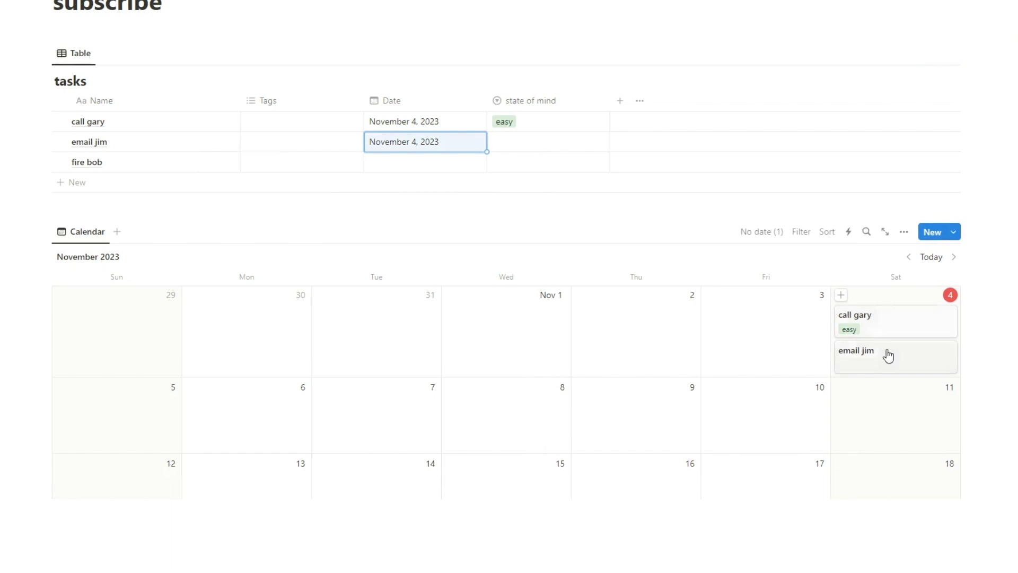
key(Escape)
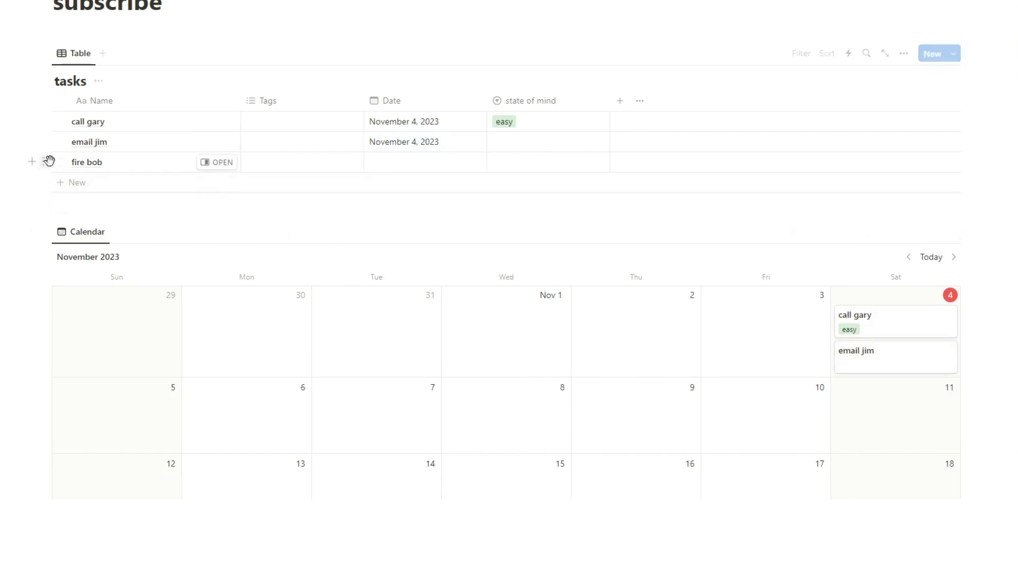
drag(49, 161, 837, 333)
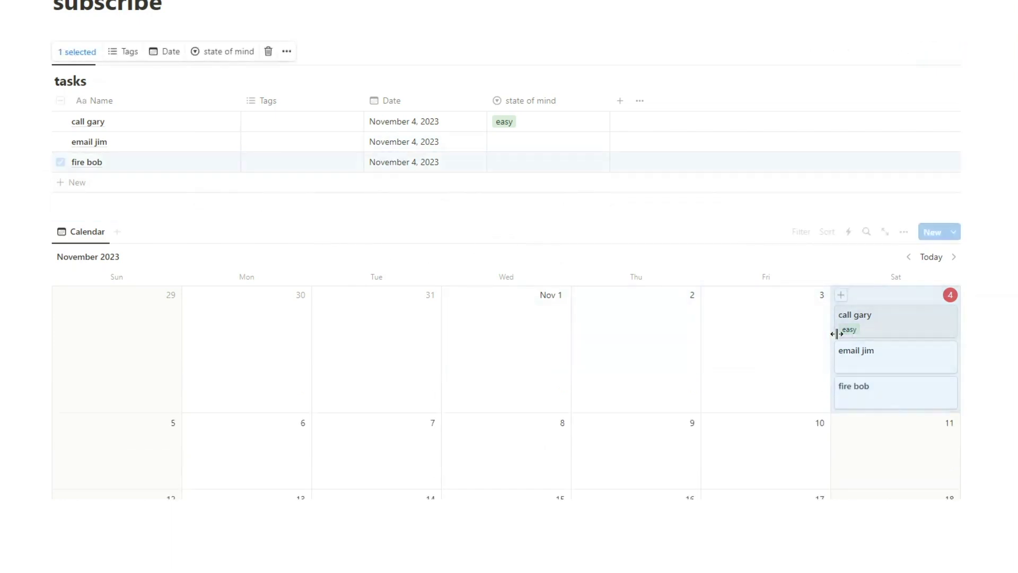
click(156, 316)
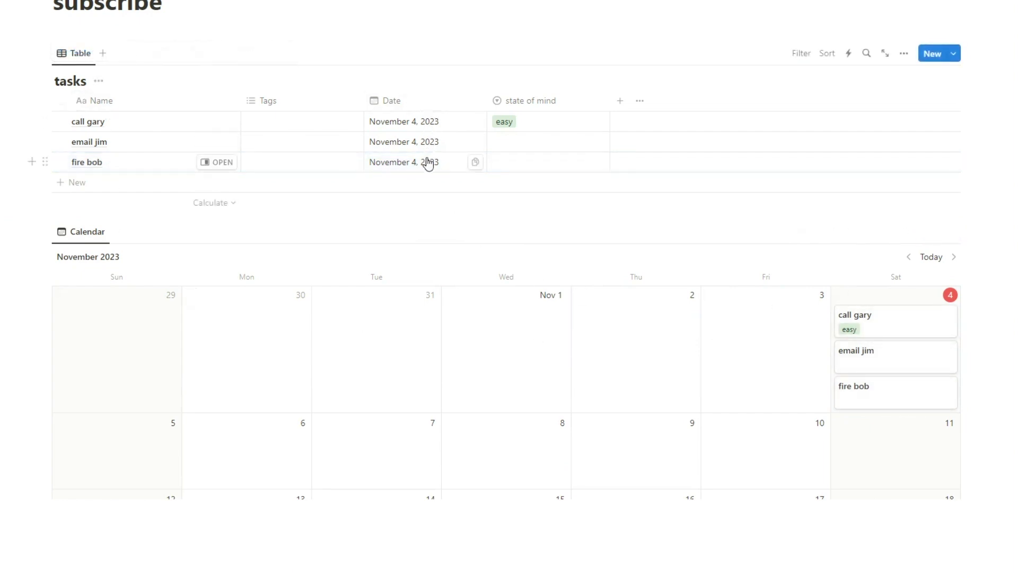
- Tag the email and fire tasks with the 'flow state' state of mind, then add a task on Nov 4
click(857, 354)
click(377, 181)
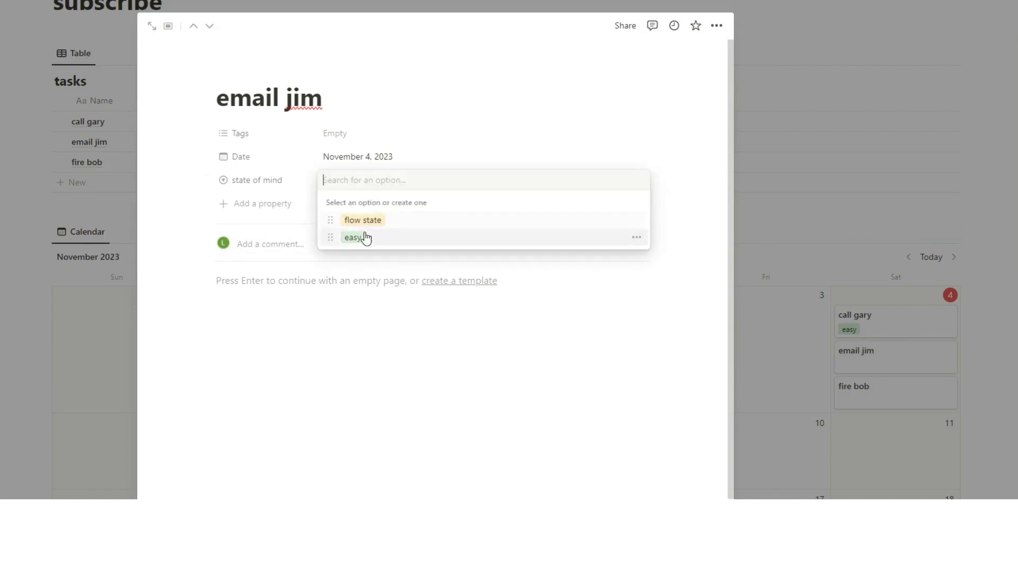
click(363, 220)
click(831, 366)
click(863, 403)
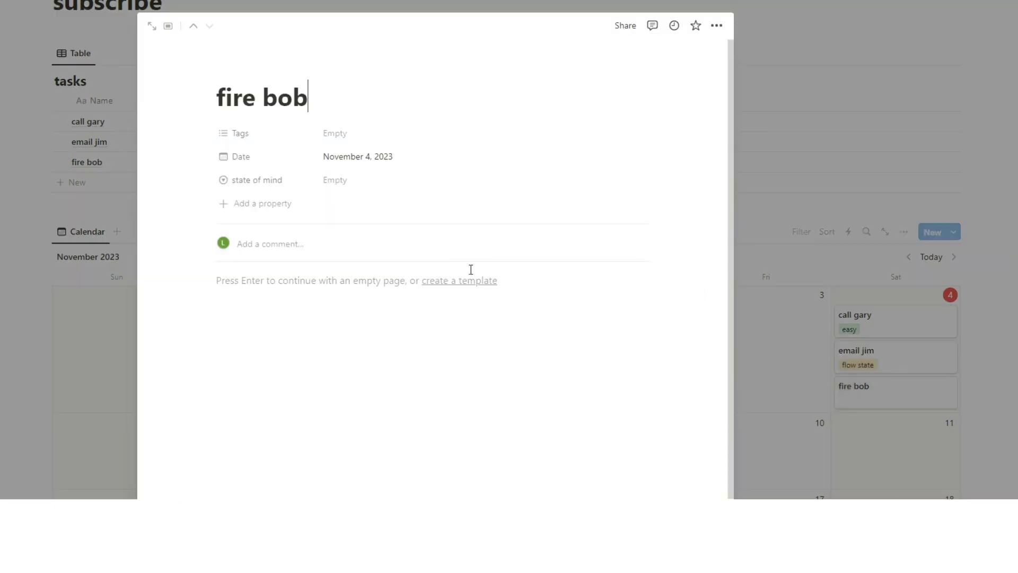
click(339, 180)
click(358, 218)
click(800, 346)
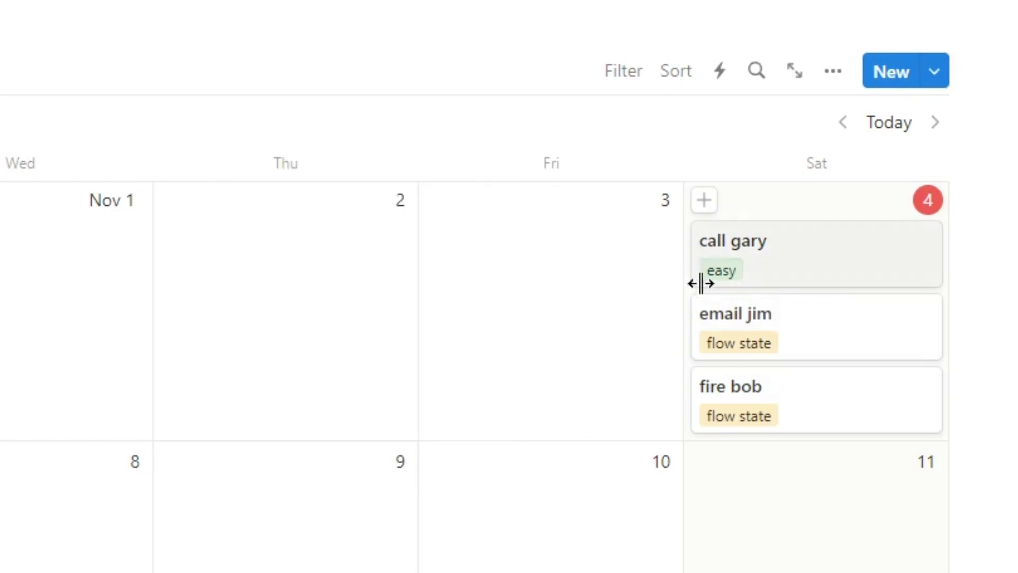
click(705, 200)
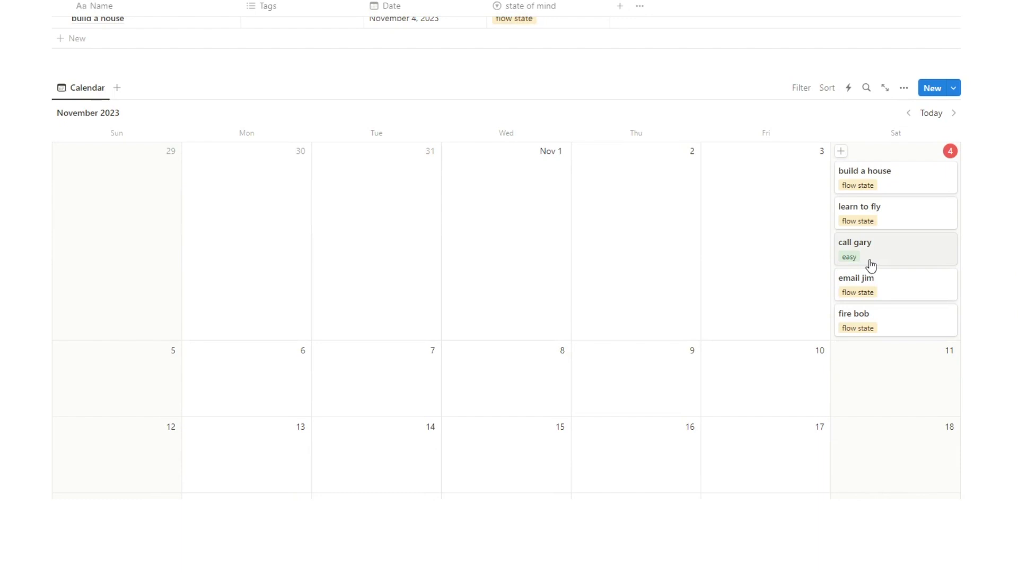
- Move the 'learn to fly' card from Nov 4 onto Sunday November 5 in the calendar
drag(878, 221, 173, 366)
drag(866, 193, 258, 351)
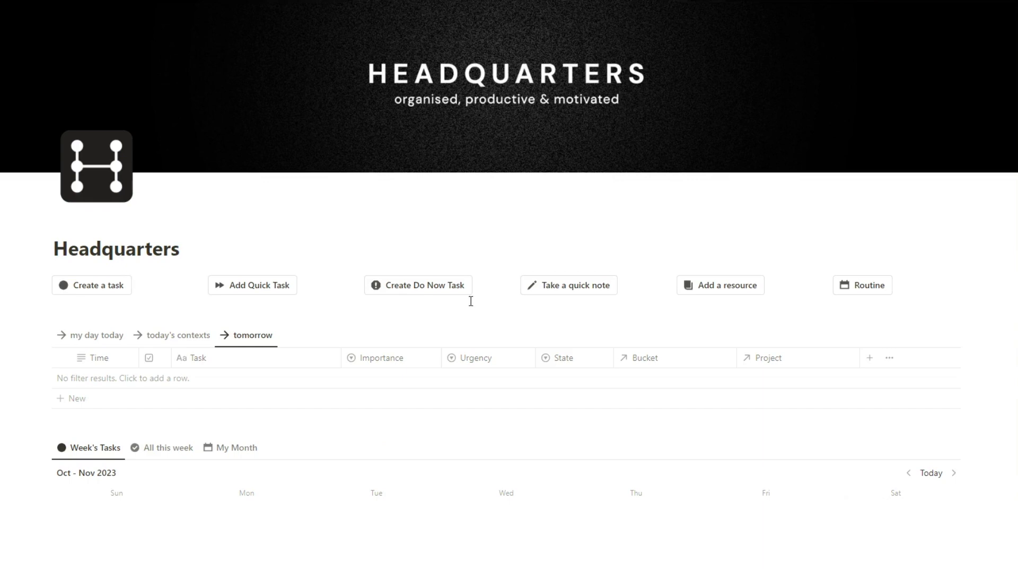
- Switch My Task List to its 'no date' view listing tasks 5 to 1
scroll(471, 301, down, 5)
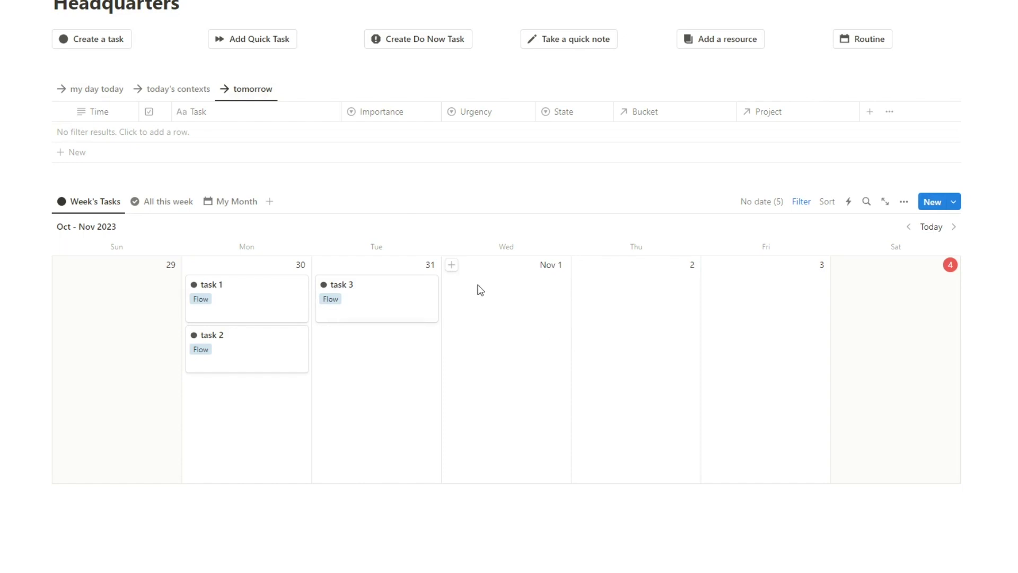
scroll(480, 290, down, 7)
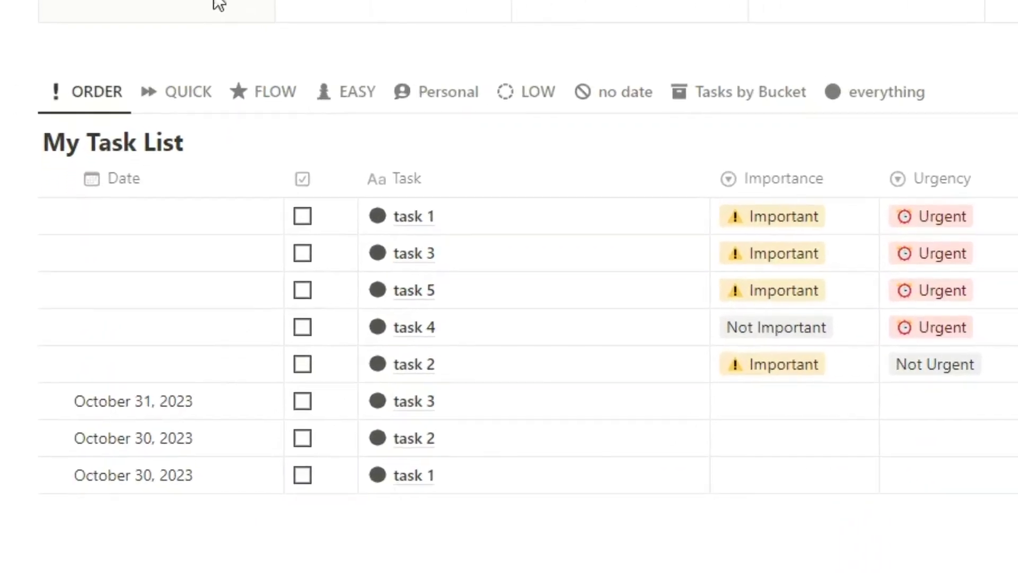
click(591, 100)
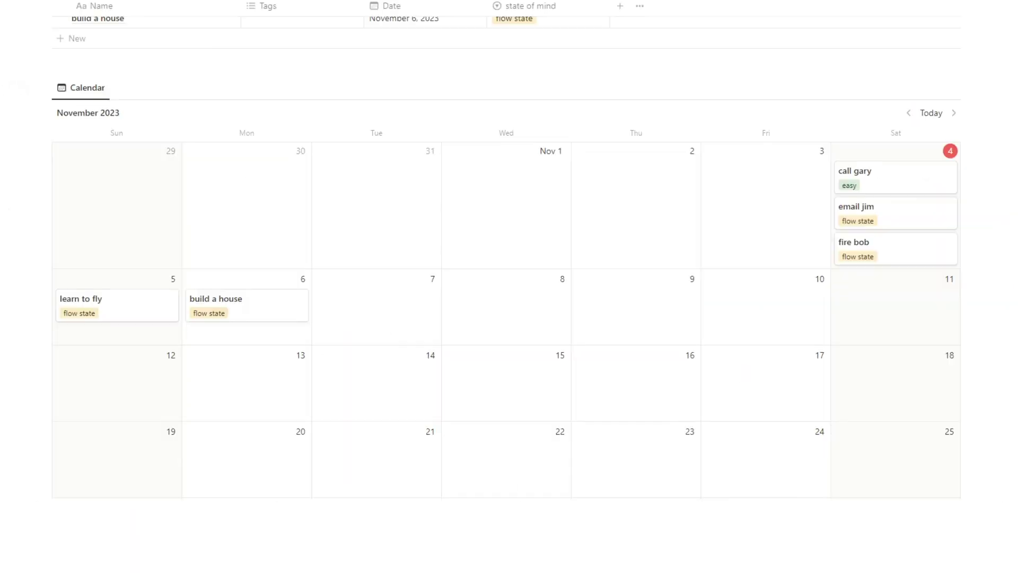
scroll(496, 308, up, 3)
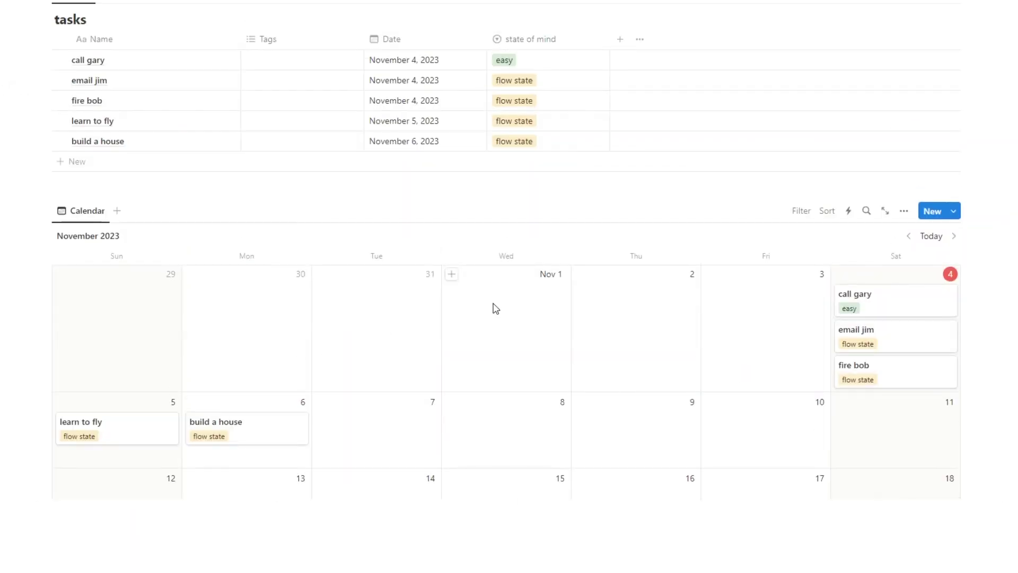
- Add an advanced filter keeping only tasks whose Date is not empty
scroll(496, 308, up, 2)
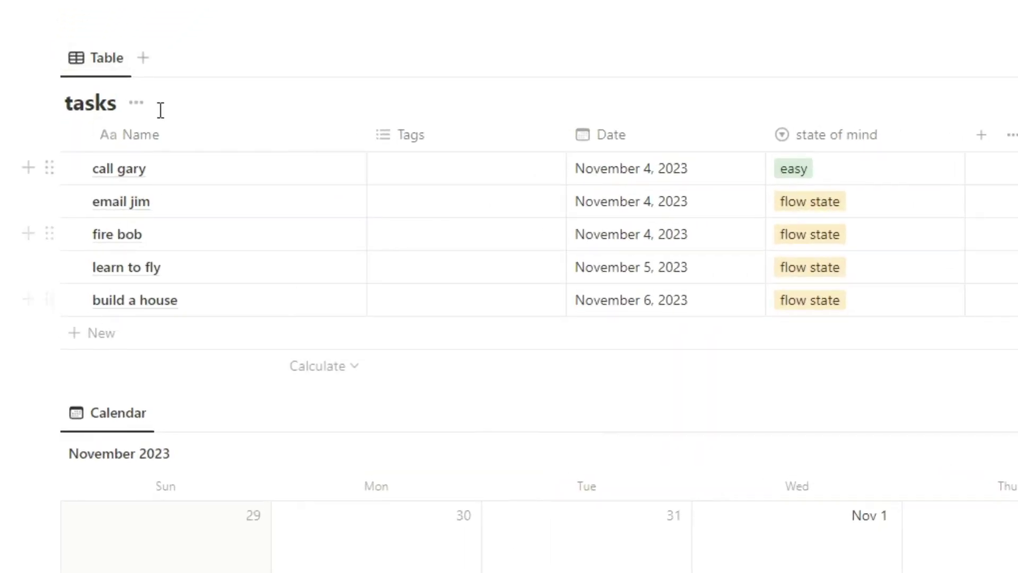
click(1017, 58)
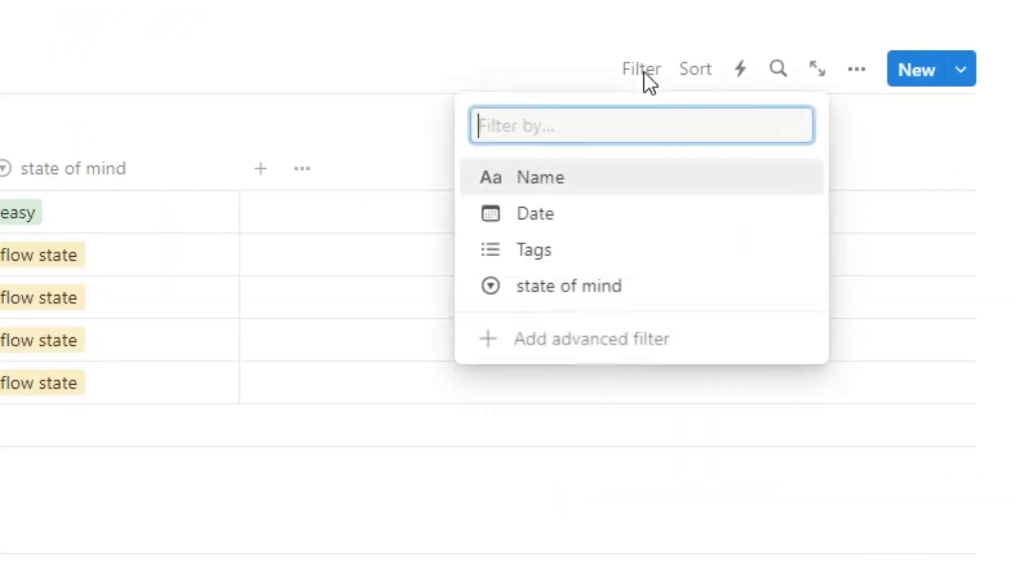
click(604, 348)
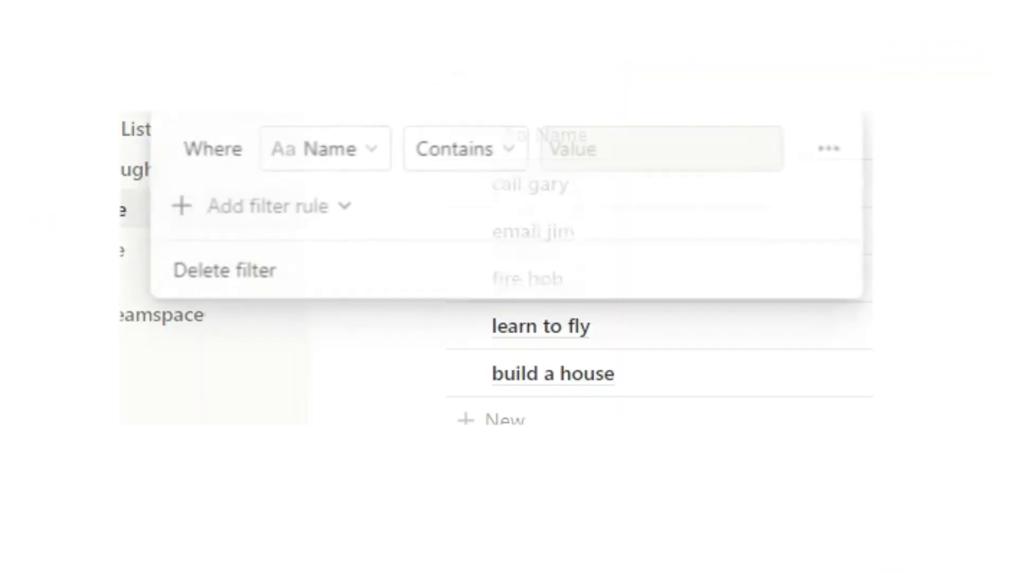
click(373, 132)
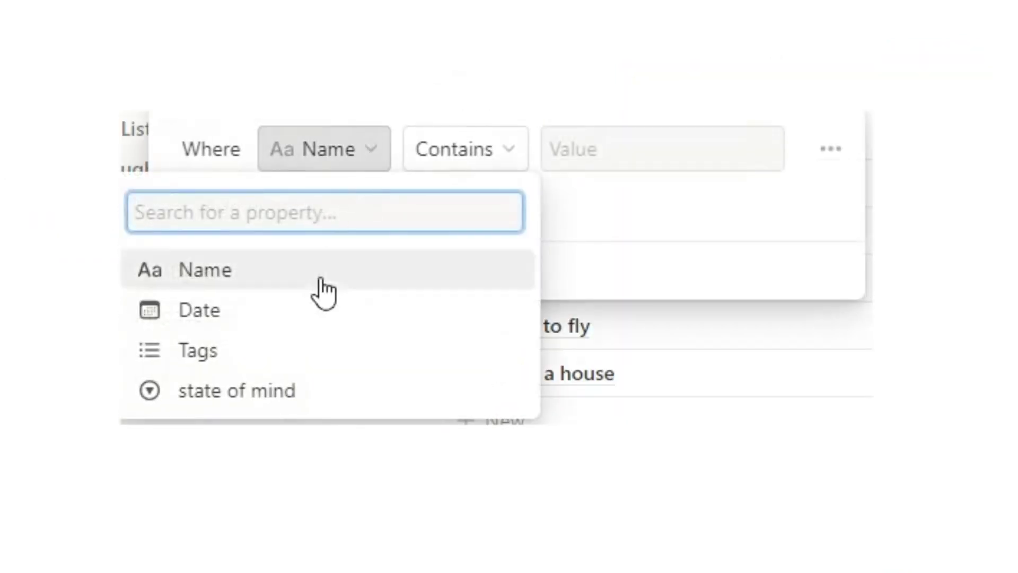
click(320, 309)
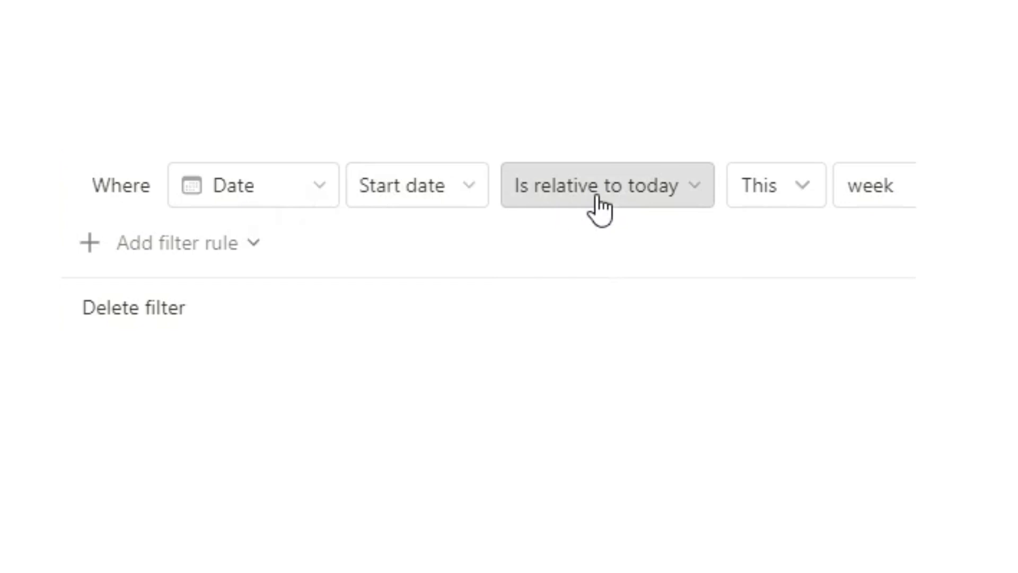
click(600, 209)
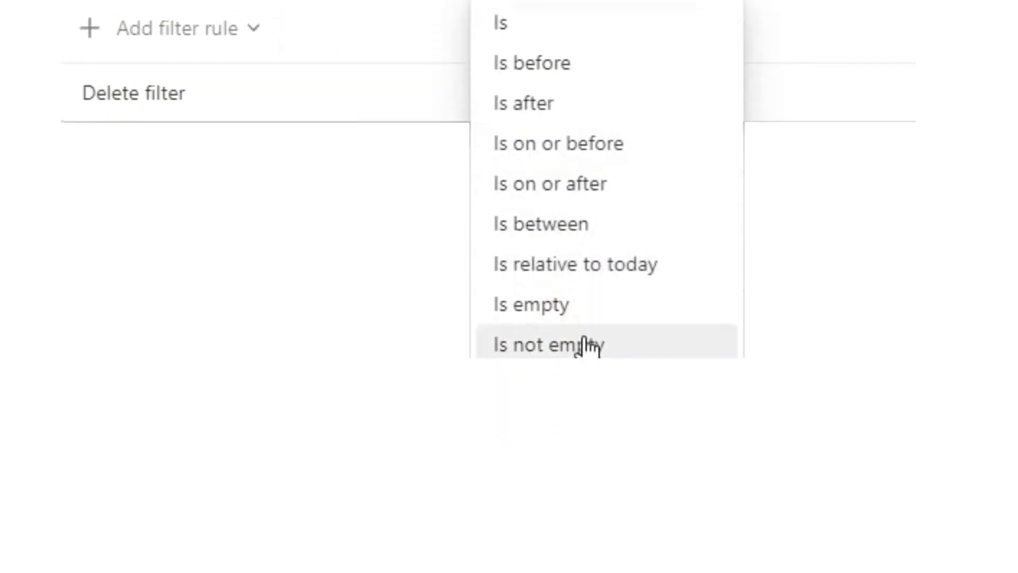
click(588, 347)
click(209, 89)
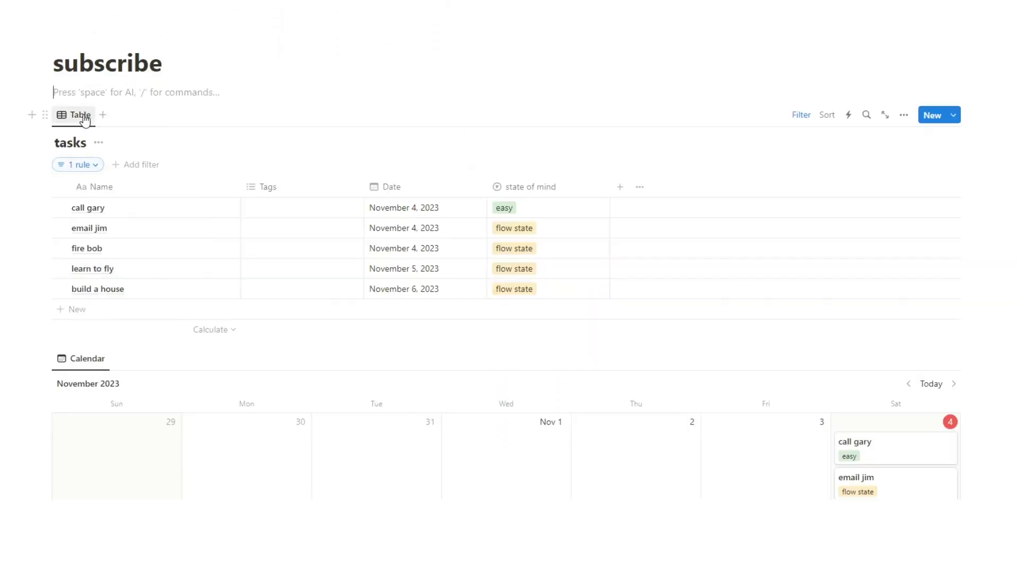
click(85, 121)
click(91, 139)
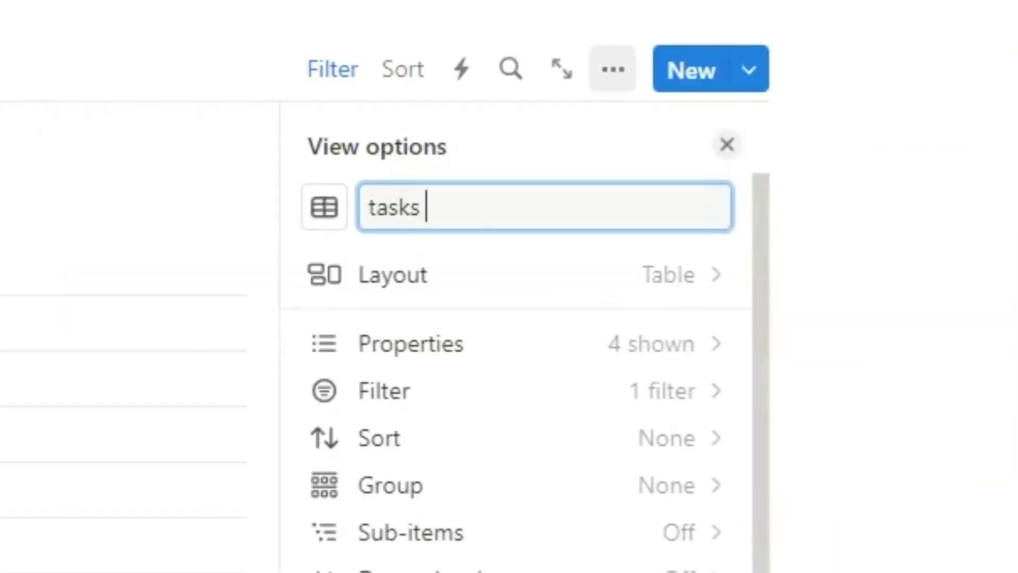
- Rename the view 'tasks with dates', clear build a house's date, and add a new Table view
text(with dates)
key(Escape)
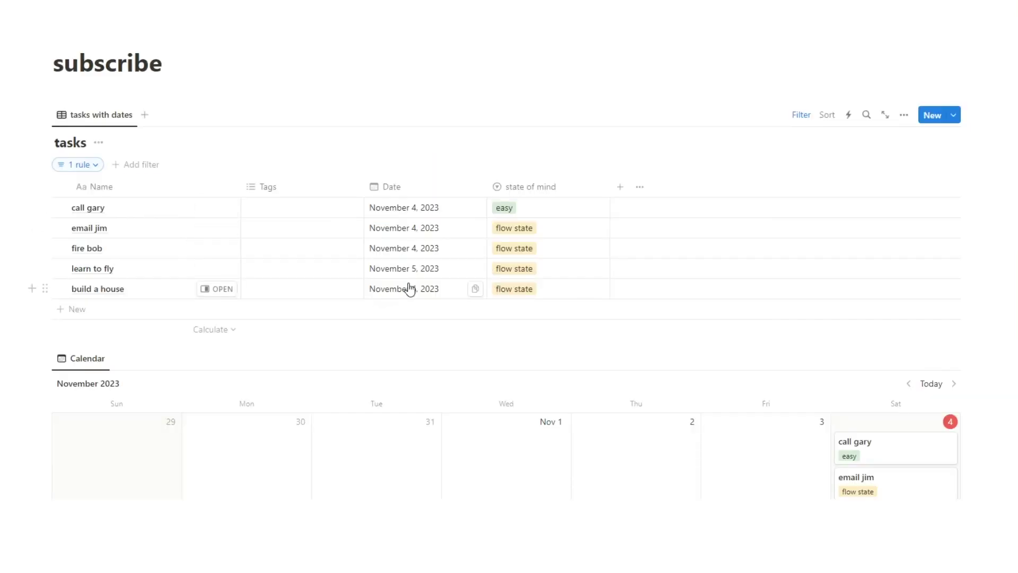
click(409, 289)
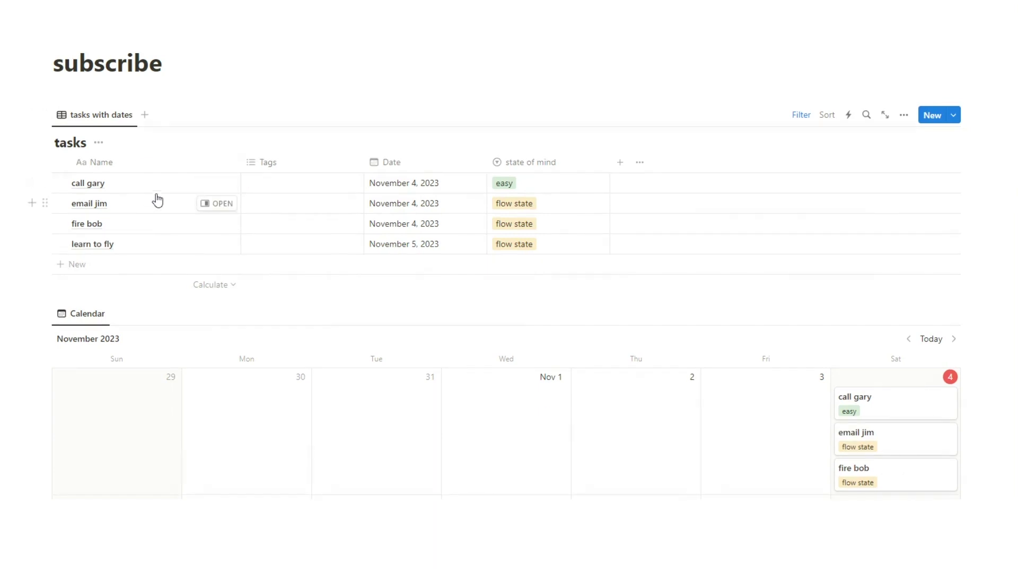
click(144, 114)
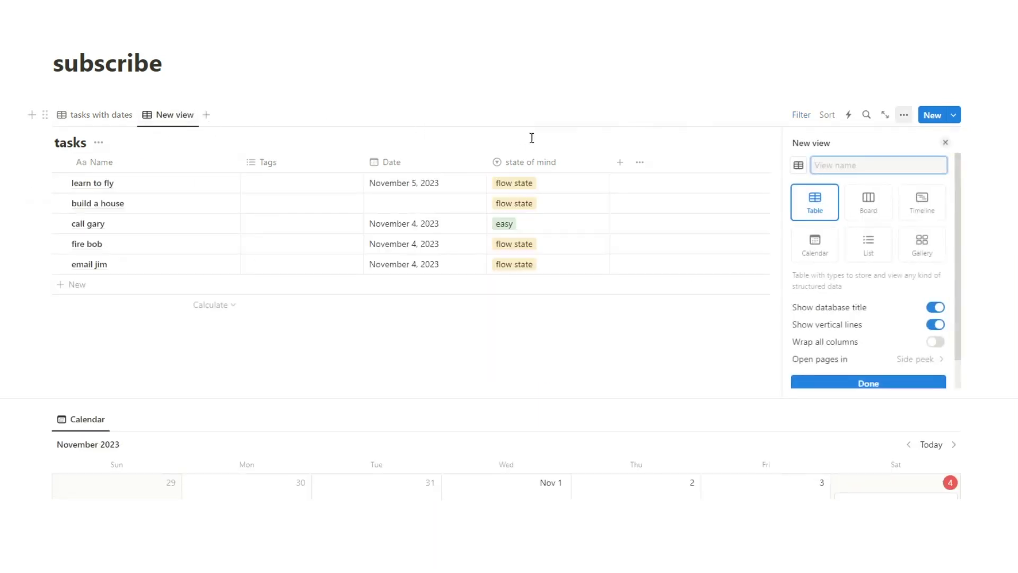
click(944, 144)
- Delete the extra Table view
click(160, 115)
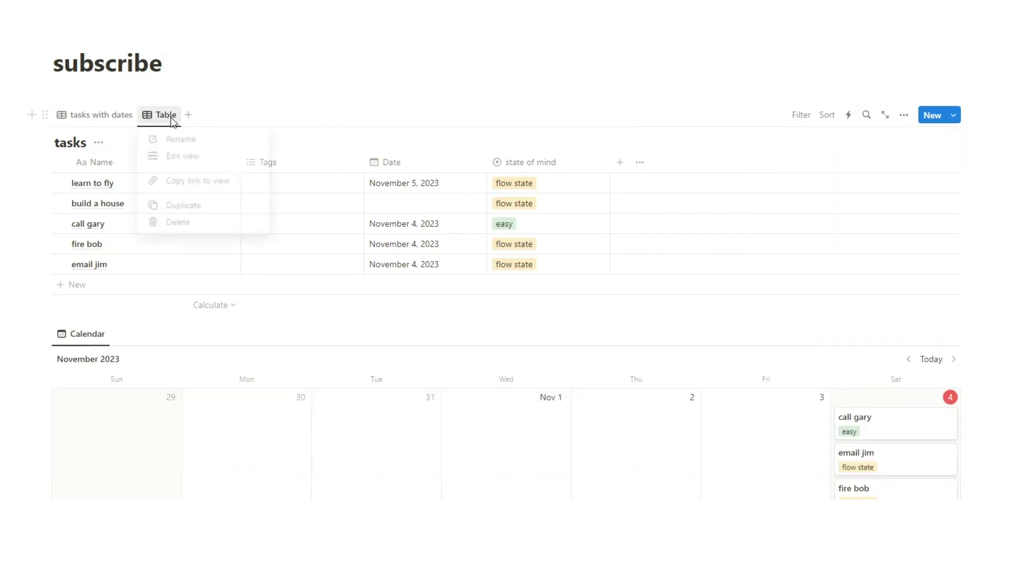
click(180, 225)
click(444, 272)
- Duplicate the 'tasks with dates' view and name the copy 'no dates'
click(114, 116)
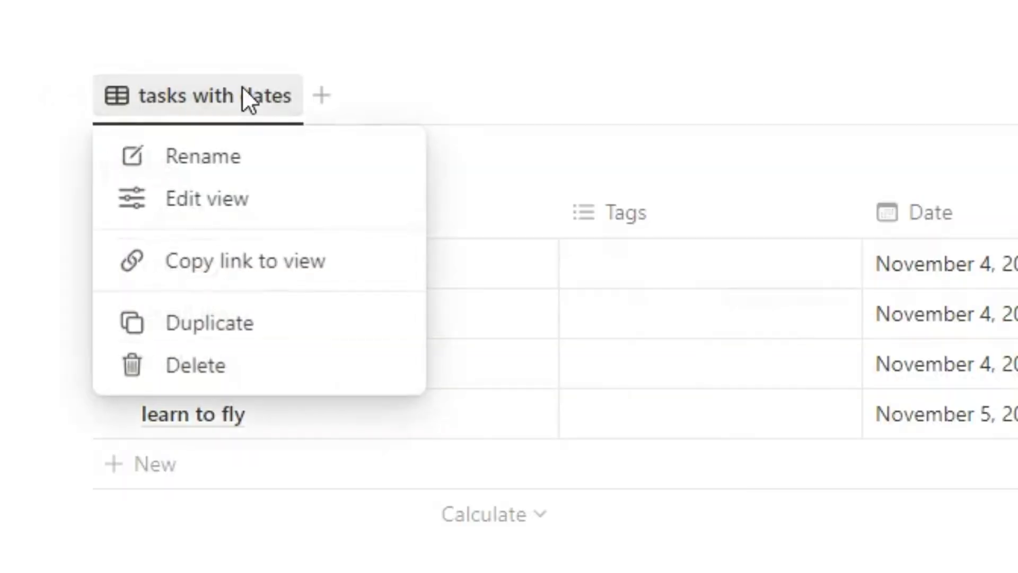
click(226, 326)
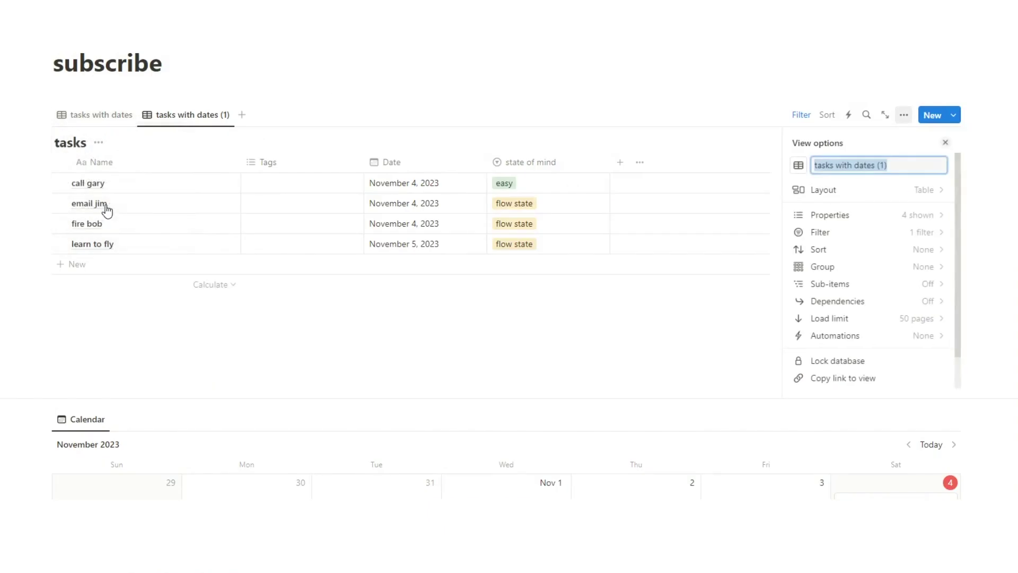
text(no dates)
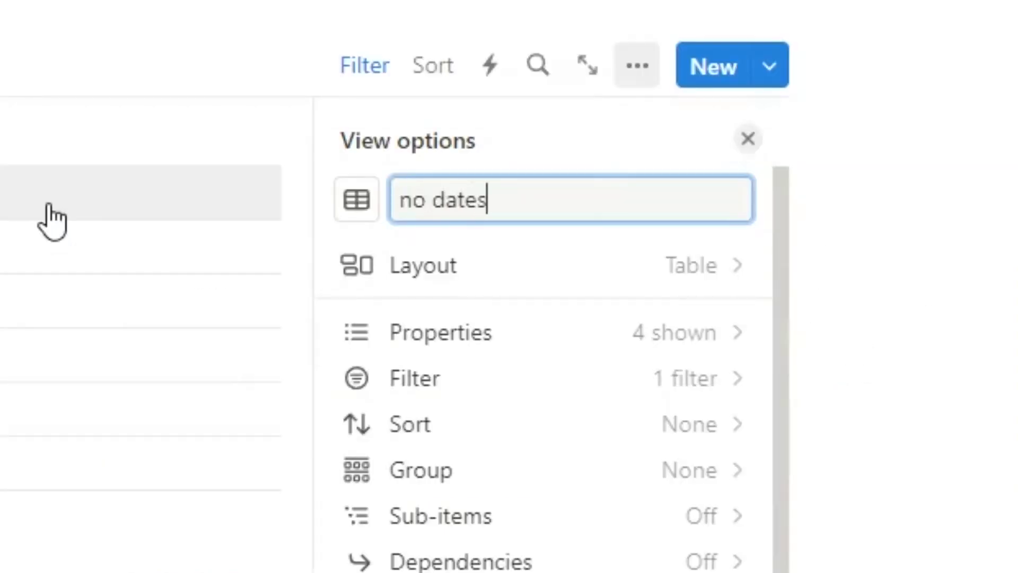
key(Return)
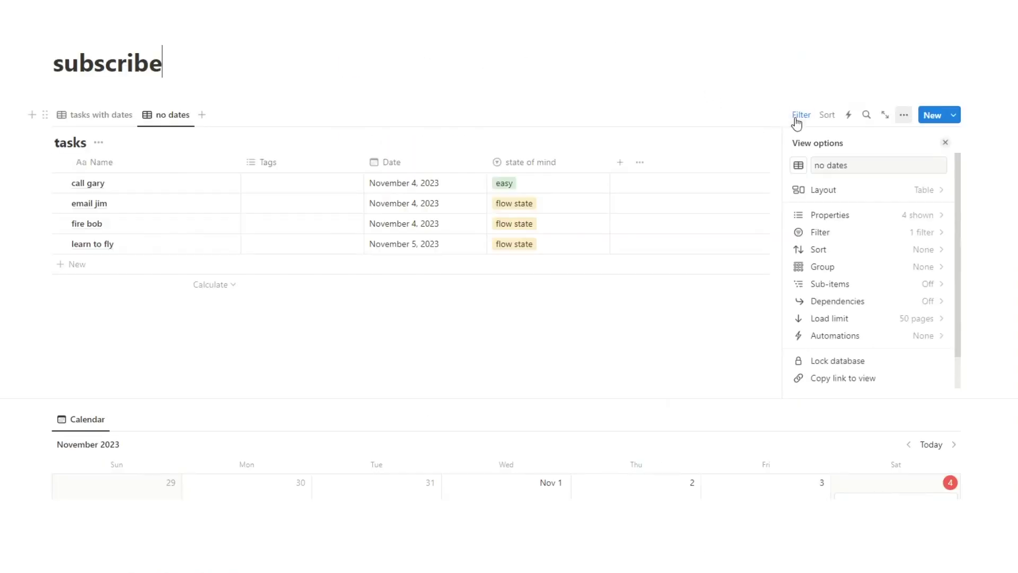
- Change the 'no dates' filter to Date Is empty, then return to 'tasks with dates'
click(795, 119)
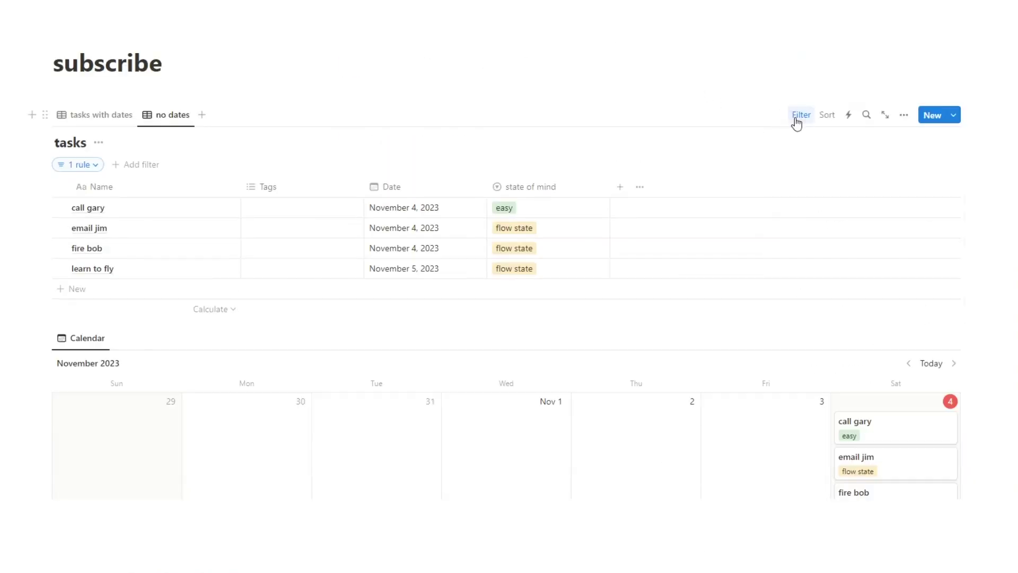
click(80, 164)
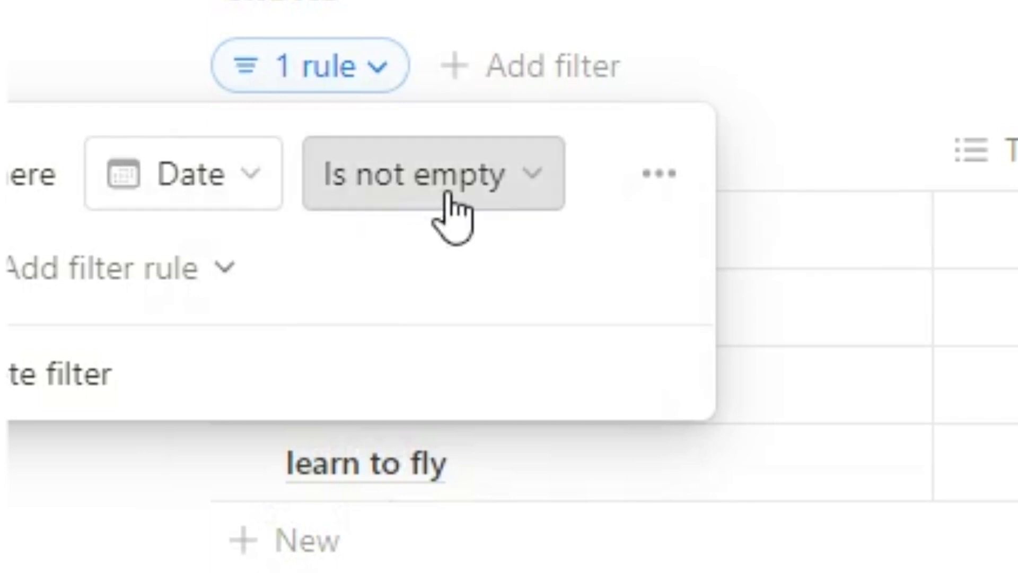
click(451, 196)
click(414, 297)
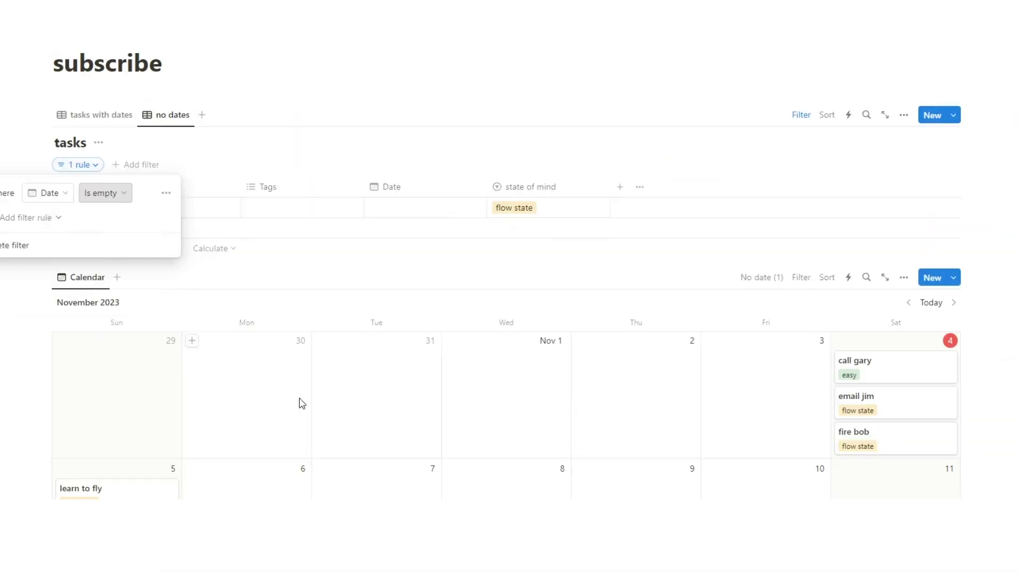
click(275, 409)
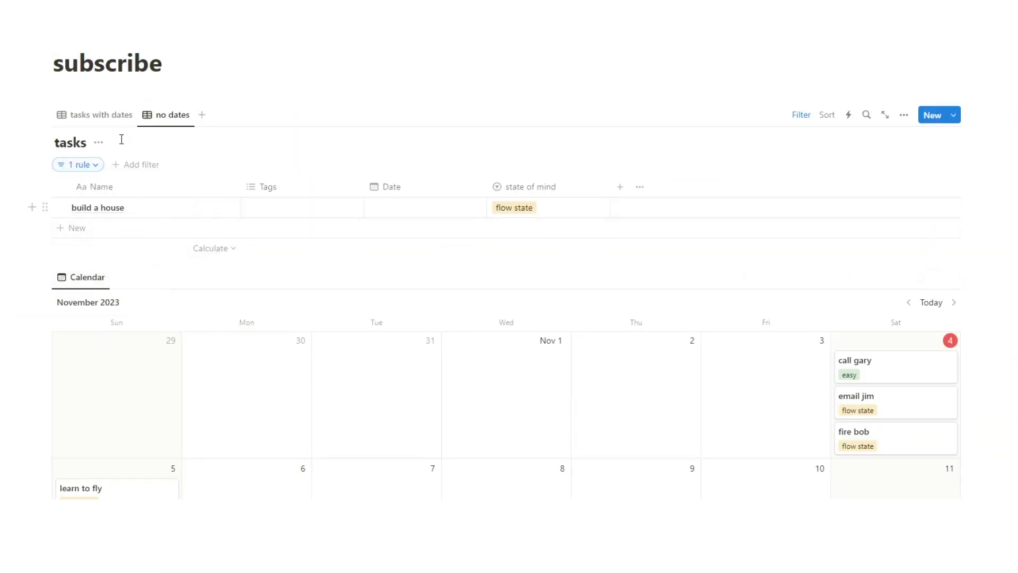
click(114, 120)
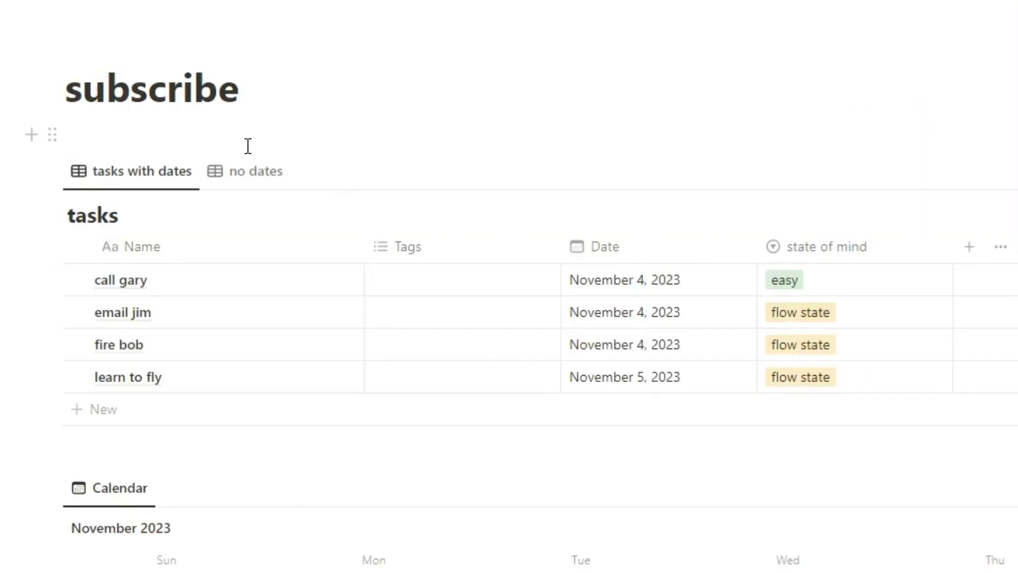